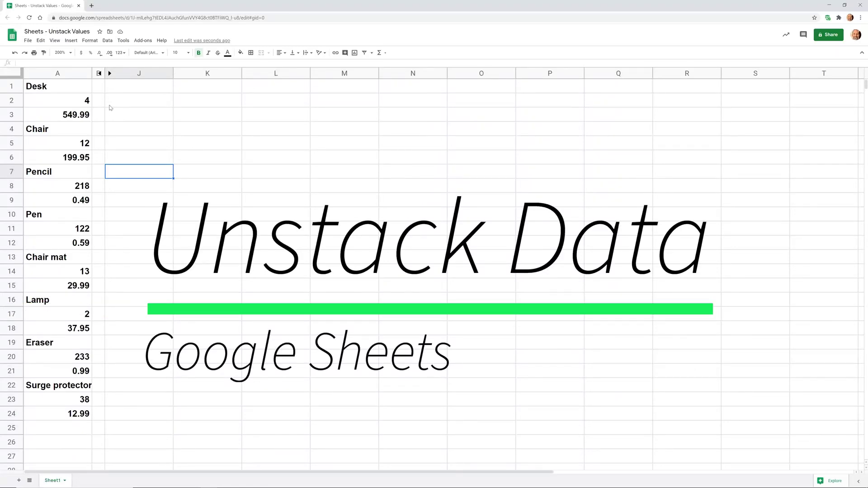
Walk through column A's stacked list: Desk, Chair, Pencil, and Desk's quantity 4 and price 549.99.
click(58, 74)
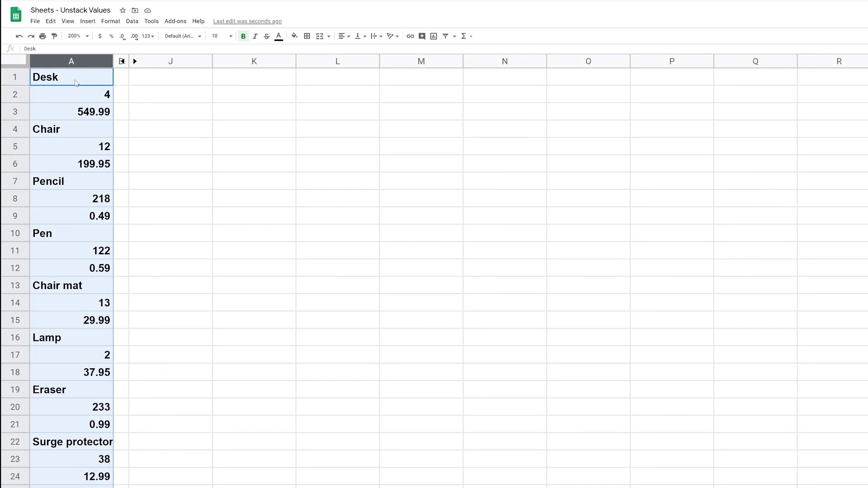
click(76, 83)
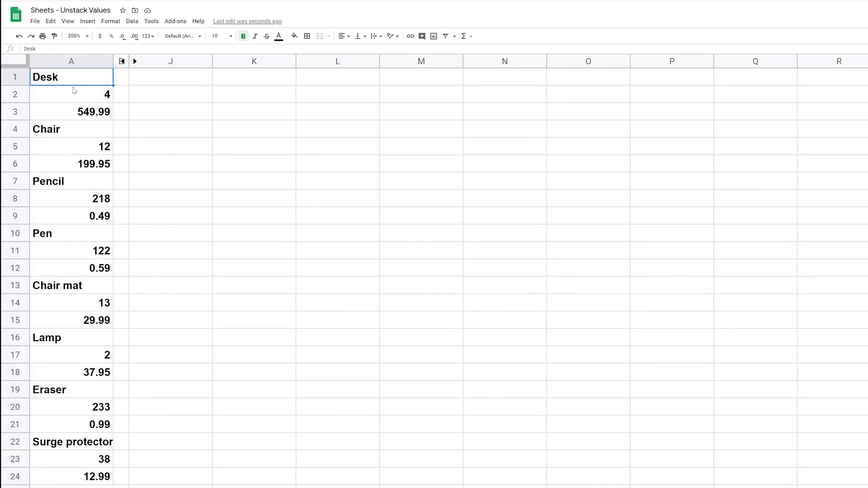
click(65, 134)
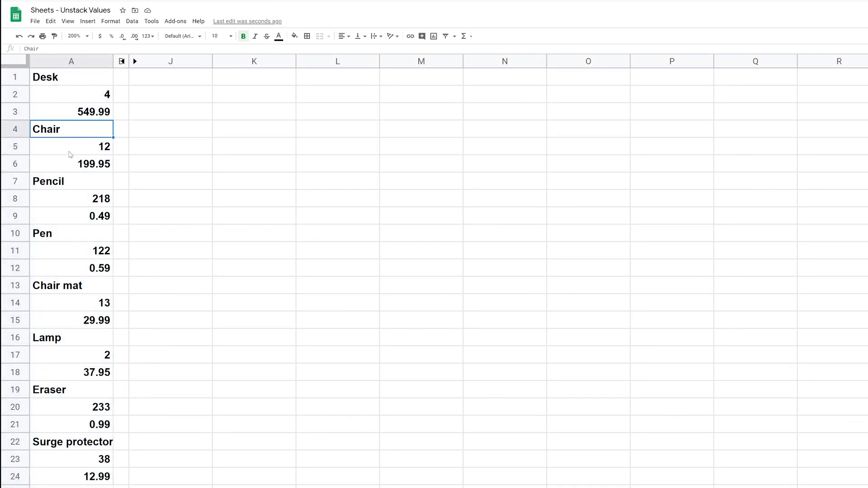
click(72, 175)
click(94, 101)
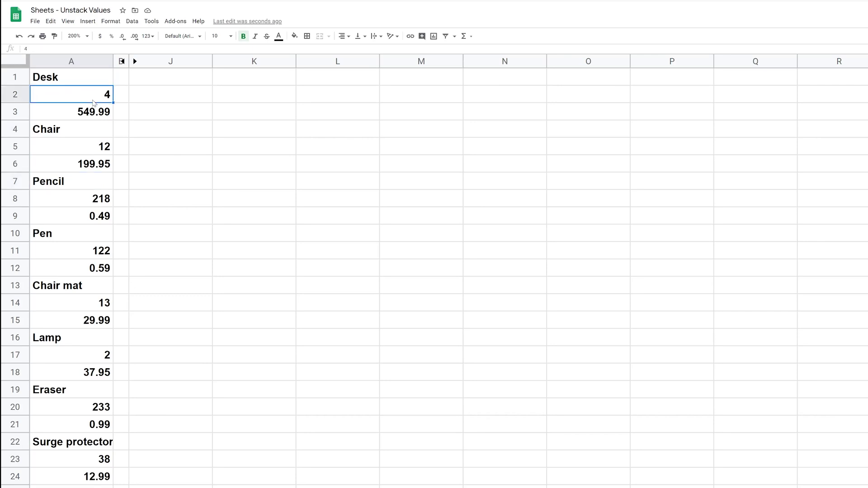
click(97, 114)
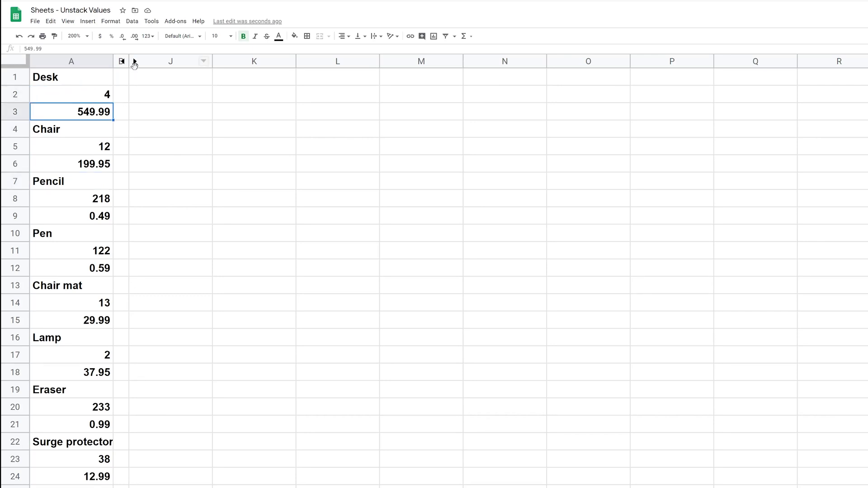
click(135, 61)
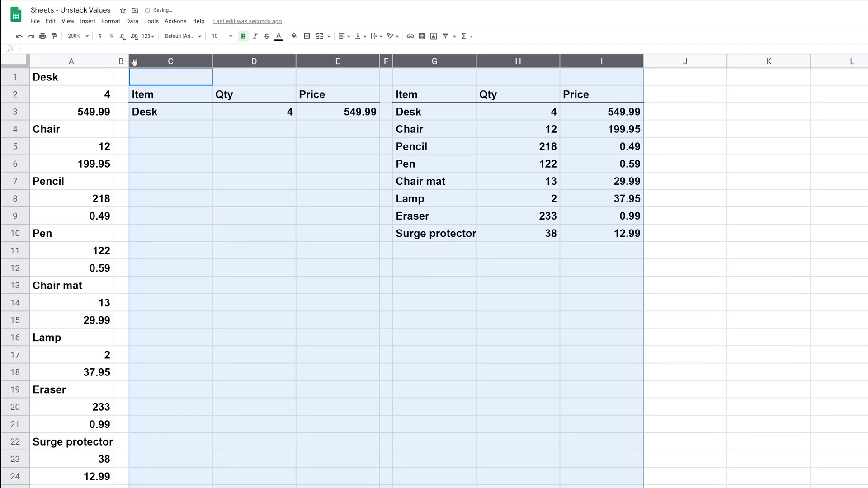
drag(135, 61, 368, 61)
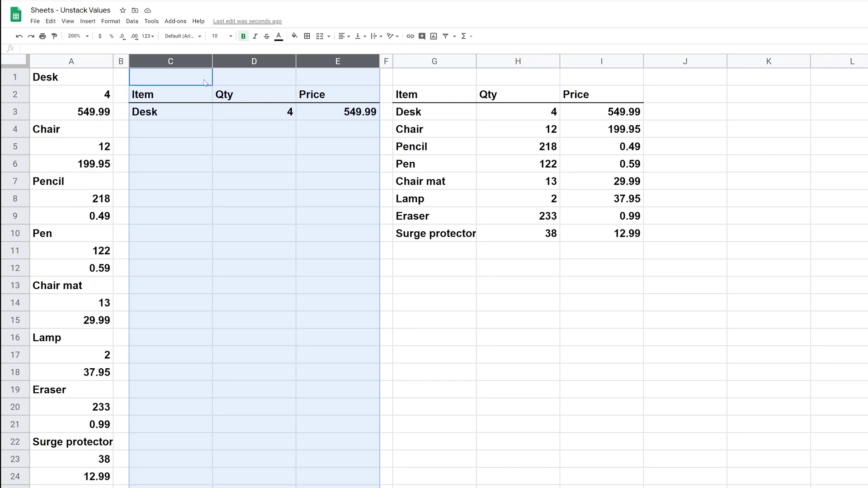
drag(202, 82, 313, 81)
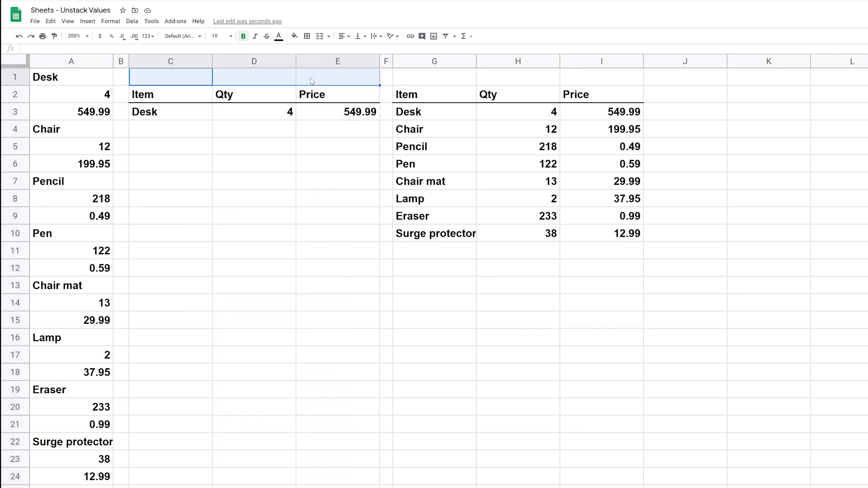
drag(187, 63, 318, 63)
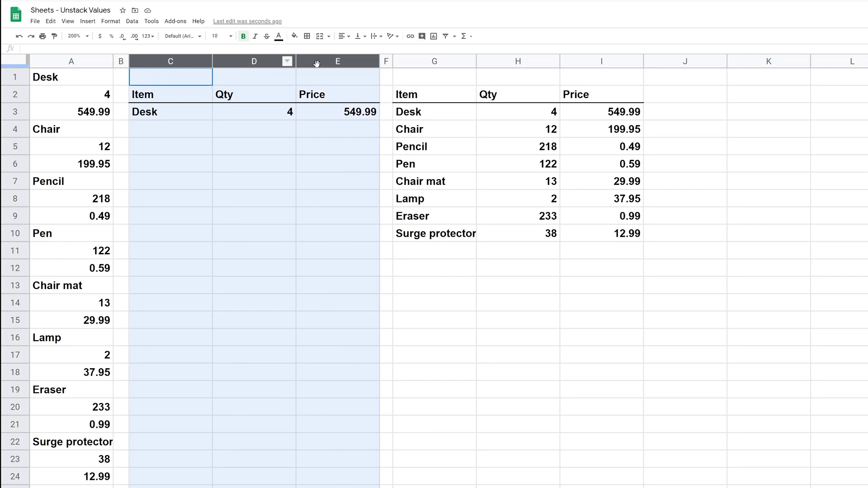
drag(437, 63, 613, 57)
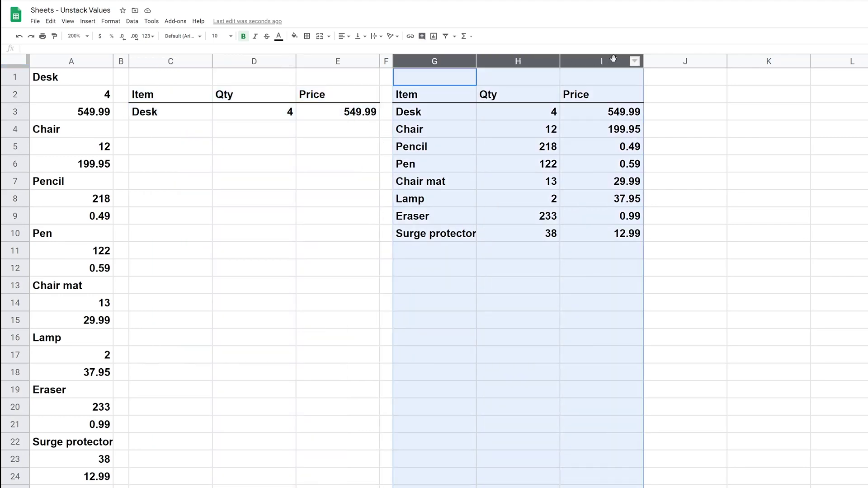
click(188, 118)
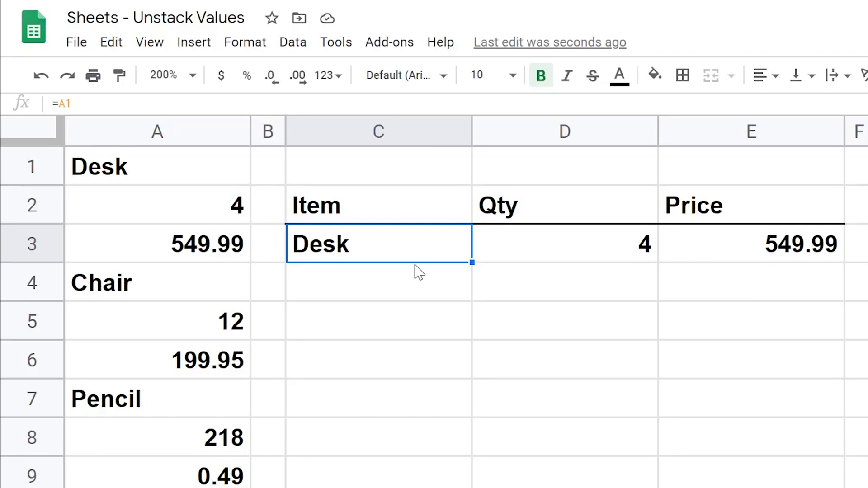
Enter =A1 in C3 so the Item cell shows Desk.
text(=)
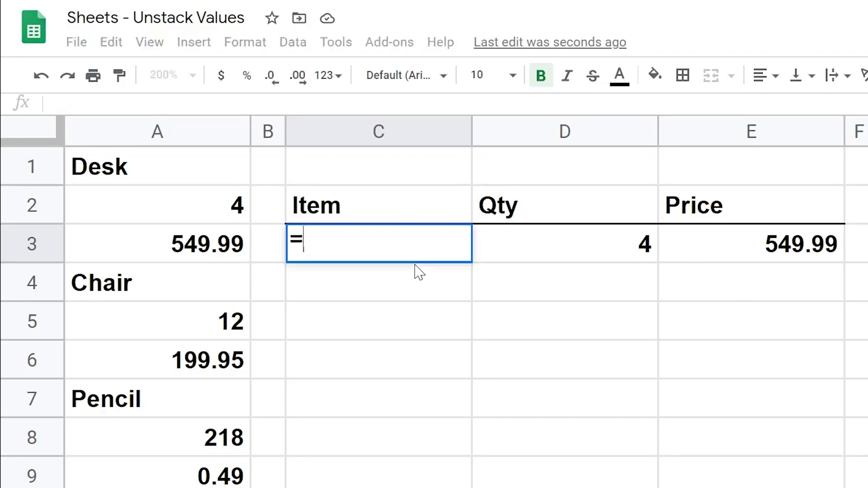
key(Left)
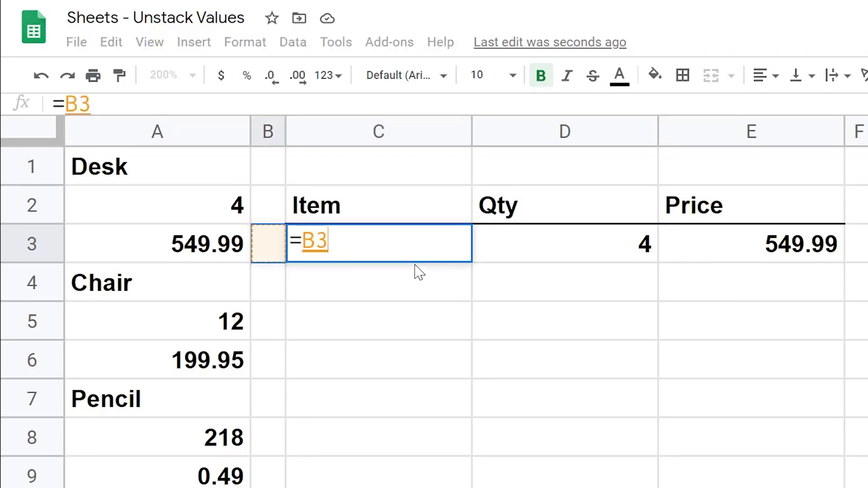
key(Left)
key(Up)
key(Up)
key(Return)
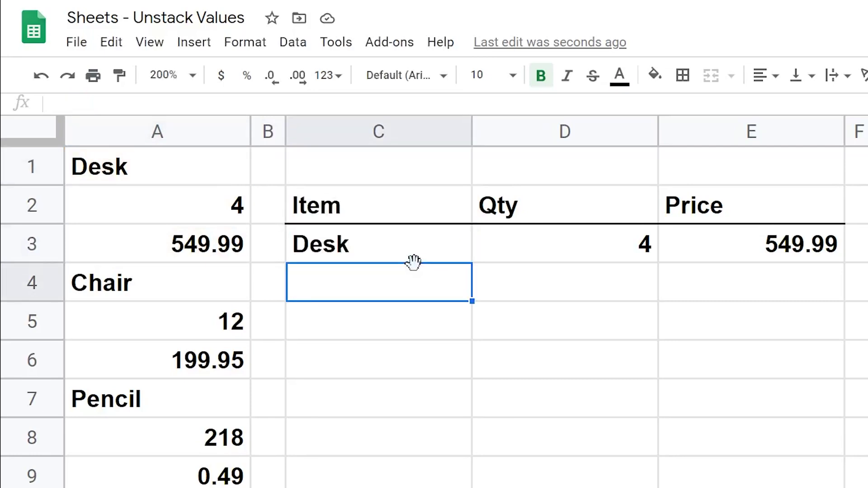
key(Up)
key(Right)
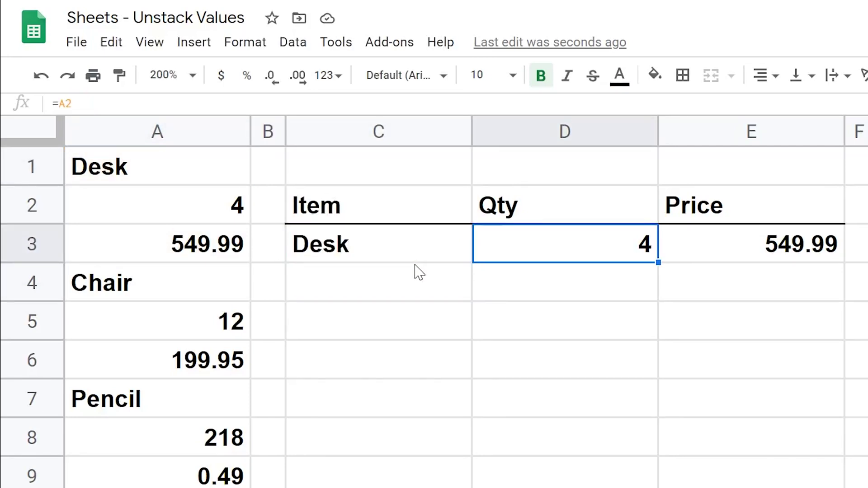
Enter =A2 in D3 and =A3 in E3 for Desk's quantity 4 and price 549.99.
text(=)
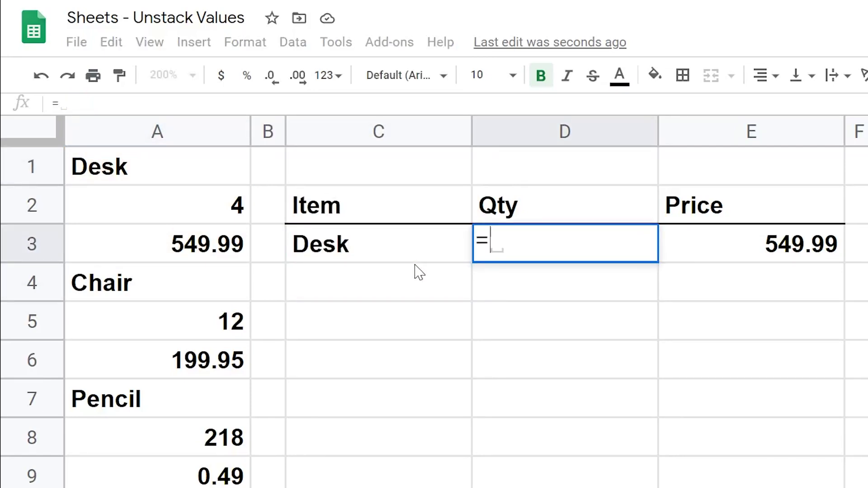
key(Left)
key(Left)
key(Left)
key(Up)
key(Return)
key(Up)
key(Right)
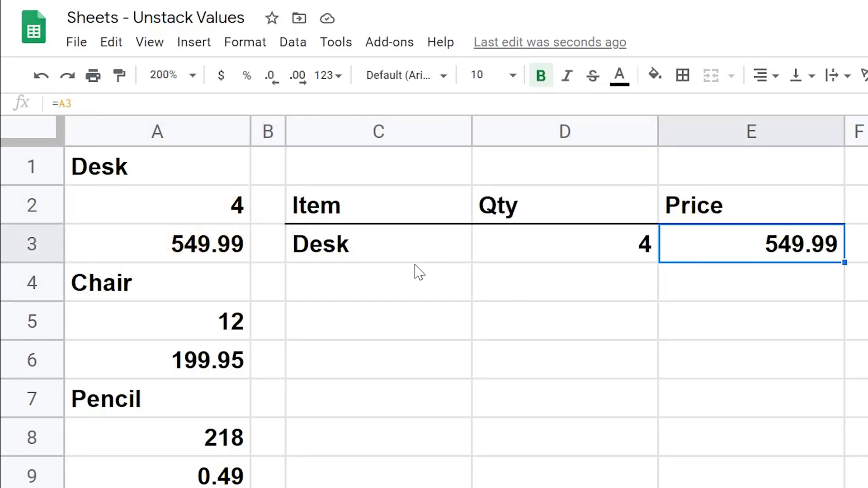
text(=)
key(Left)
key(Left)
key(Left)
key(Left)
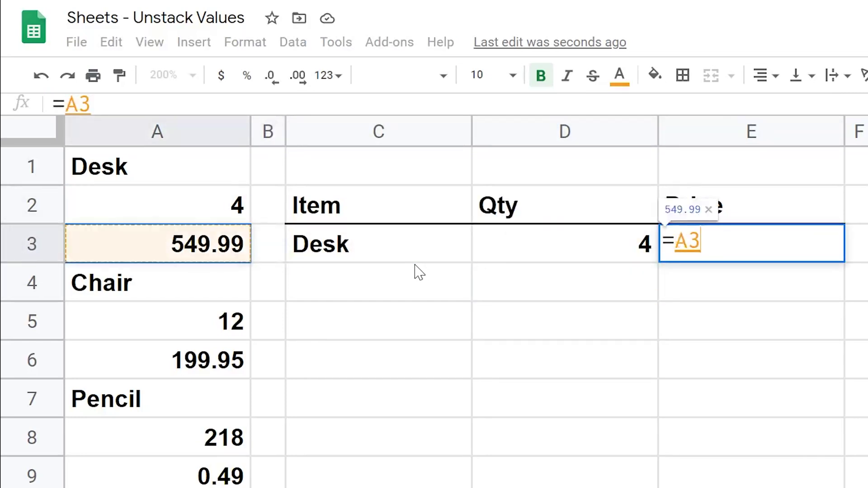
key(Return)
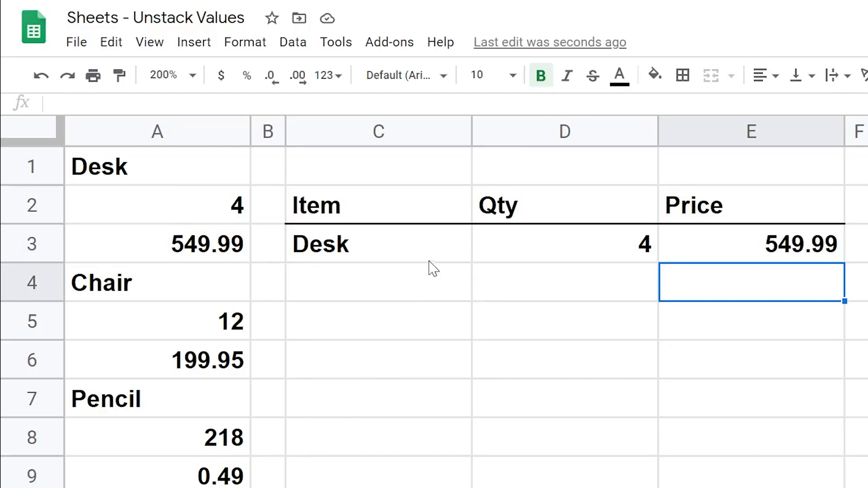
Fill the C3:E3 formulas down to row 9.
drag(430, 259, 699, 254)
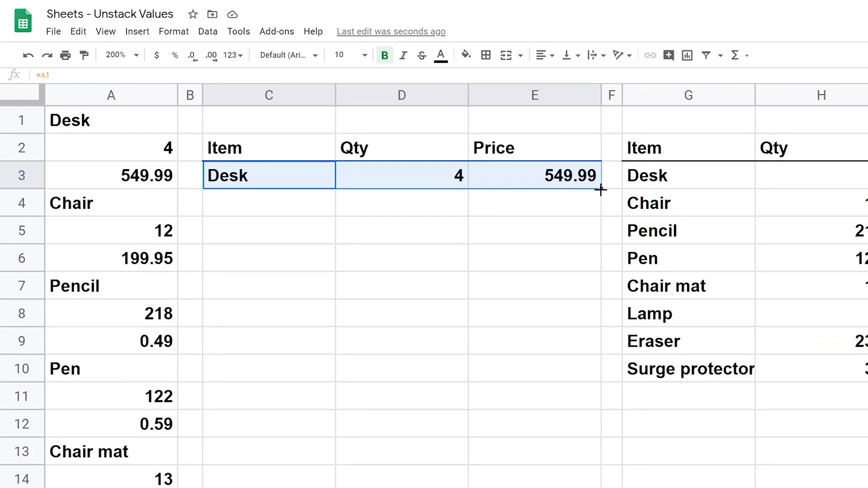
drag(601, 190, 598, 350)
click(269, 203)
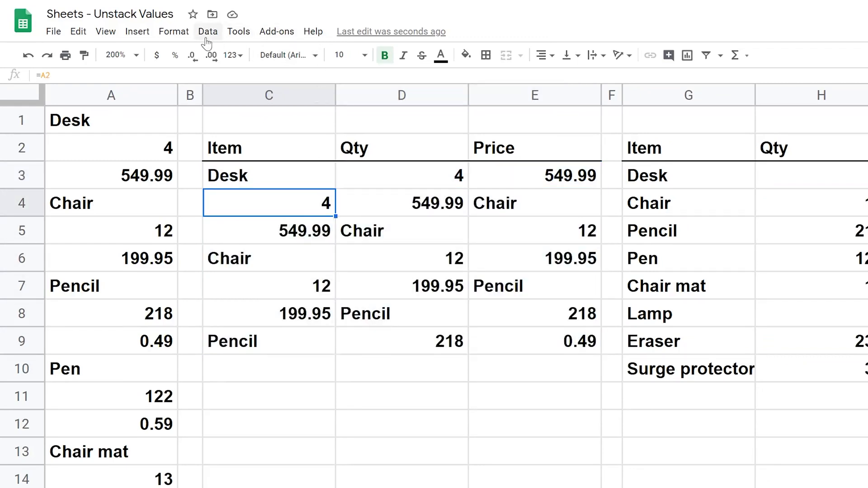
Show formulas to inspect the one-row shifts (=A1, =A2, =A3) in C3:D5, then show values again.
click(108, 36)
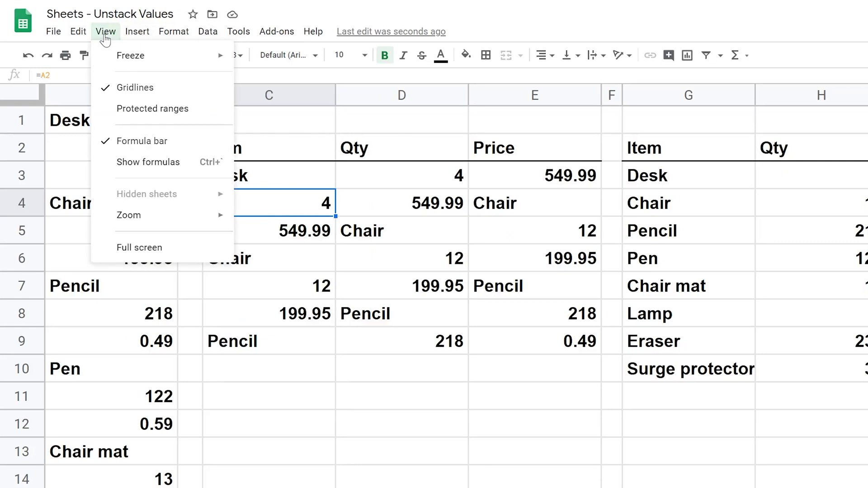
click(149, 164)
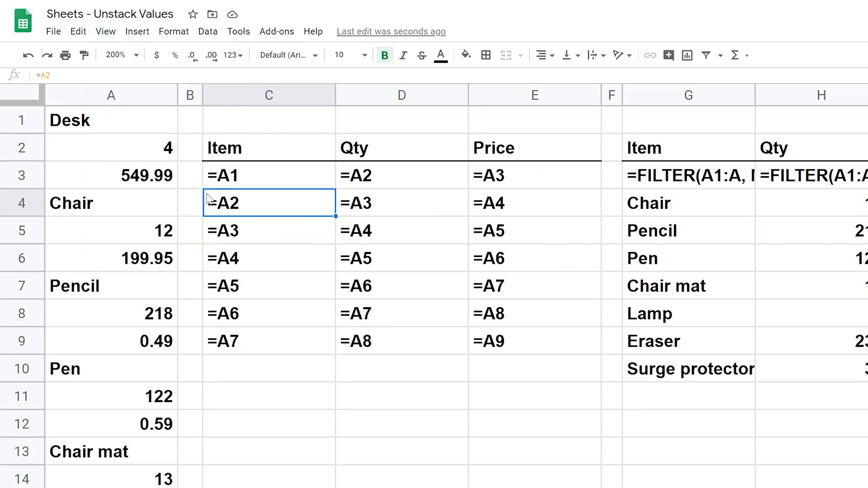
click(247, 186)
click(249, 203)
click(252, 230)
click(404, 185)
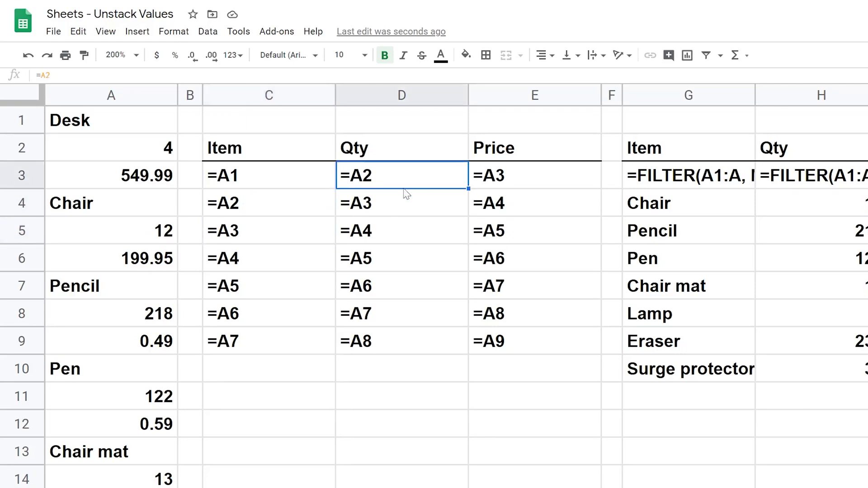
click(407, 203)
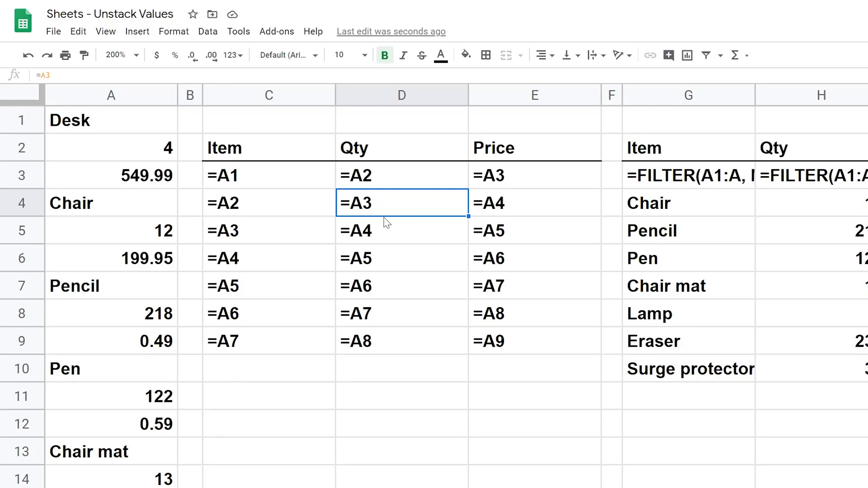
click(114, 35)
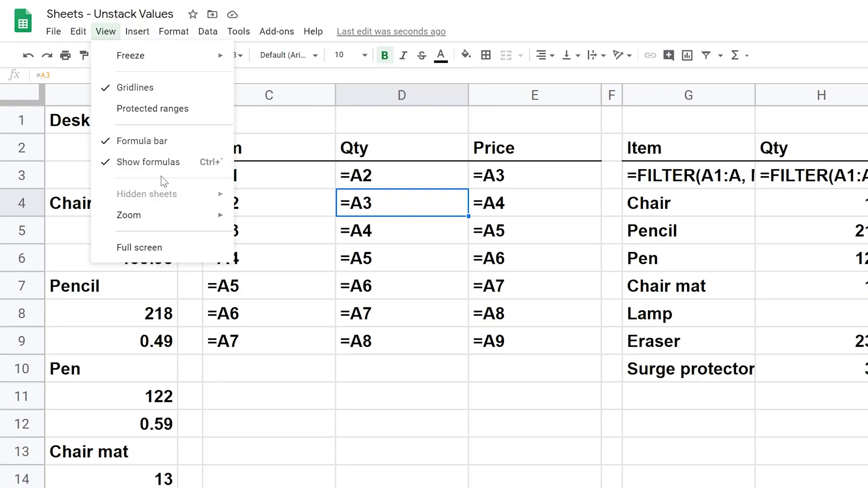
click(187, 168)
Clear the wrong formulas from C4:E9 and then C3:E3, leaving only the headers.
drag(502, 336, 269, 208)
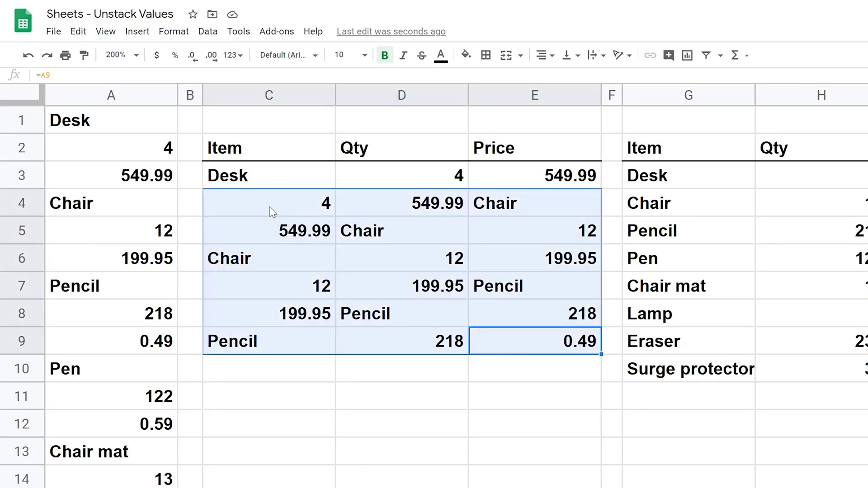
key(Delete)
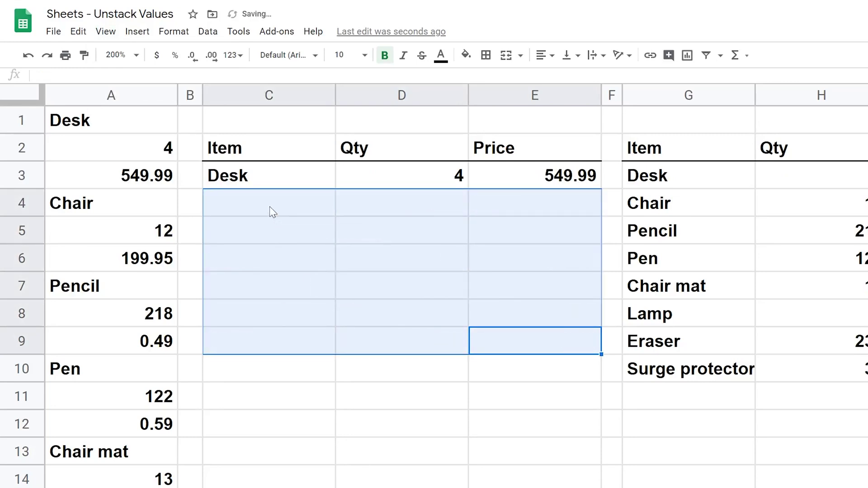
key(Left)
key(Up)
key(Up)
key(Up)
key(Up)
key(Left)
key(Up)
key(Up)
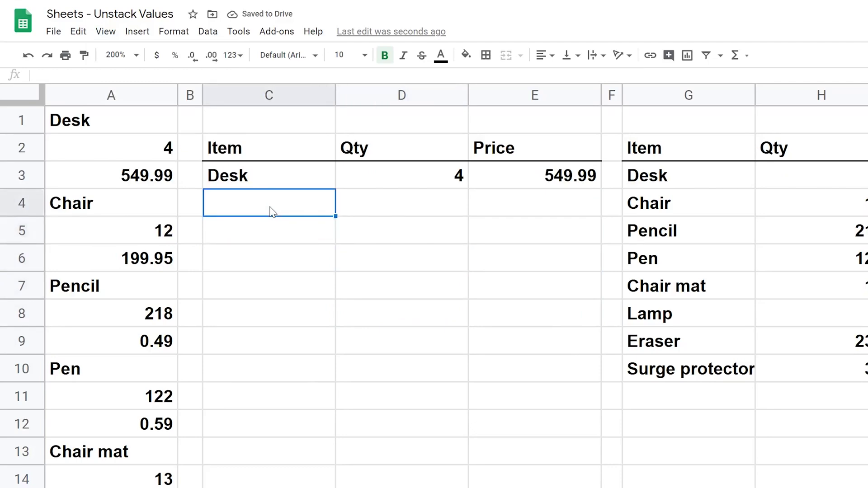
key(shift+Right)
key(shift+Right)
key(Delete)
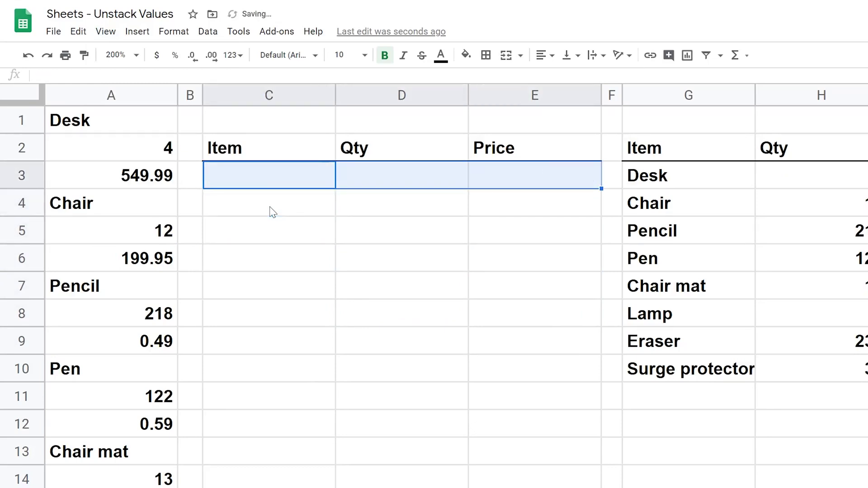
key(Left)
key(Right)
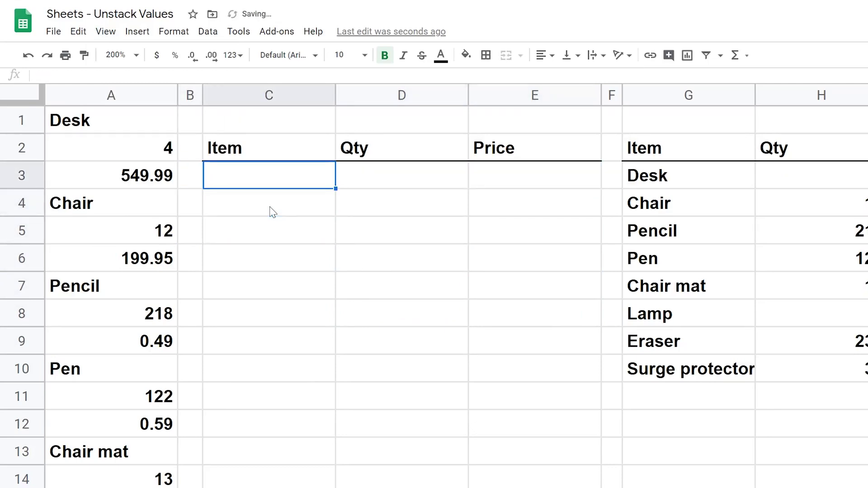
Enter FILLERA1 in C3 and FILLERA4 in C4.
text(FILLER)
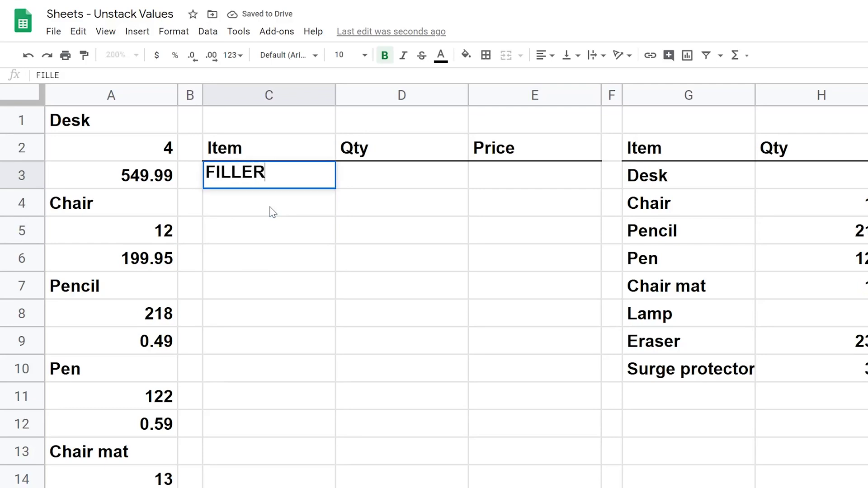
text(A1)
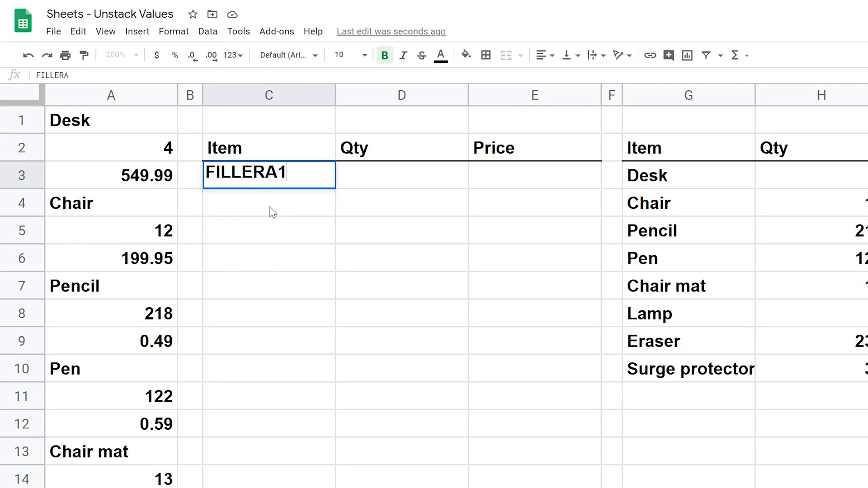
key(Return)
text(FIL)
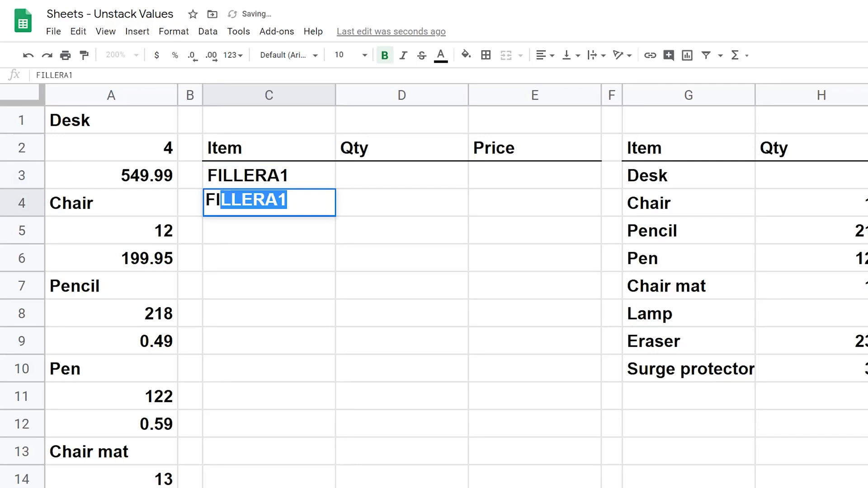
text(LER)
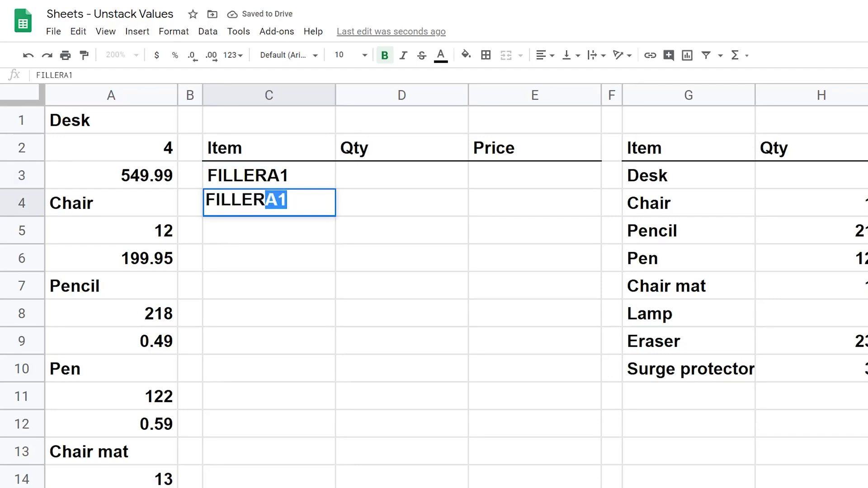
text(A4)
key(Return)
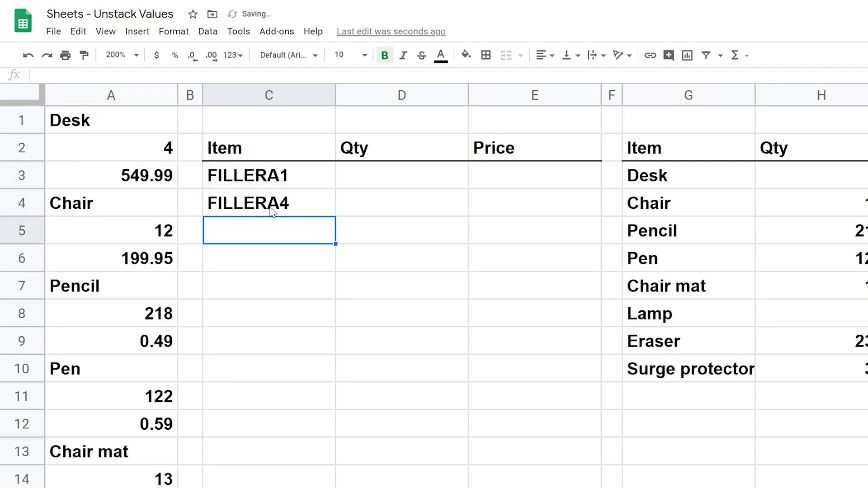
key(Up)
key(Up)
key(Right)
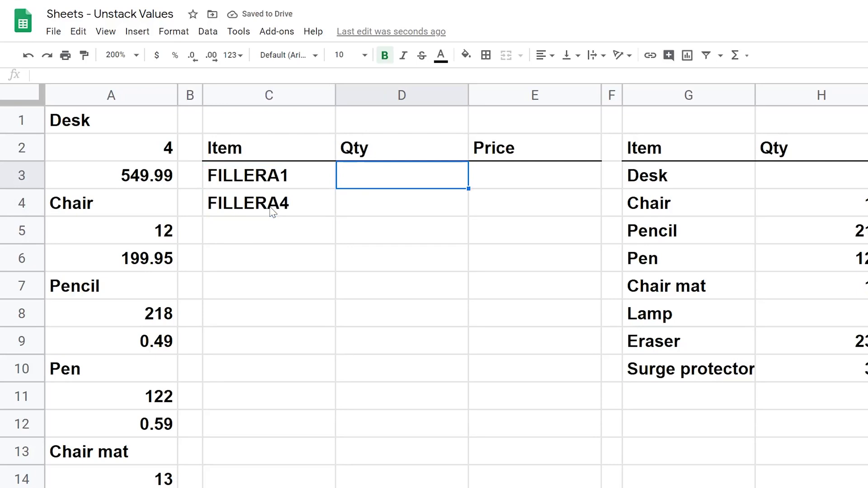
Enter FILLERA2 in D3 and FILLERA5 in D4.
text(FILLERA2)
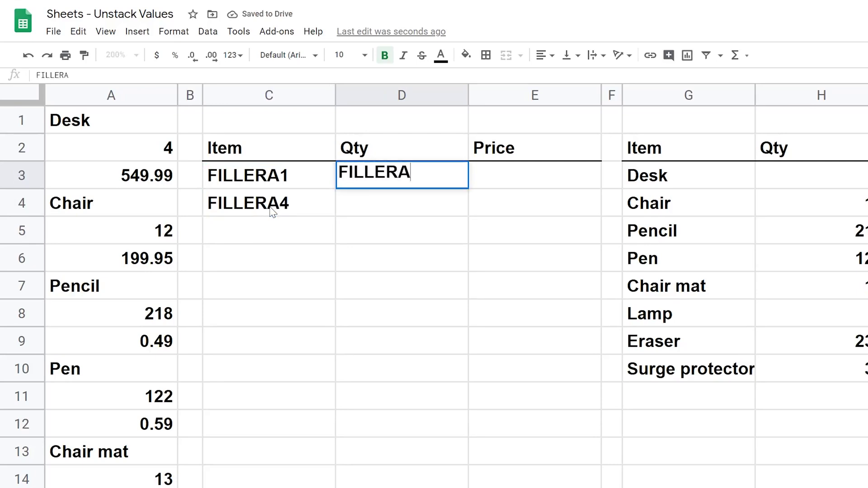
key(Return)
text(FILLERA5)
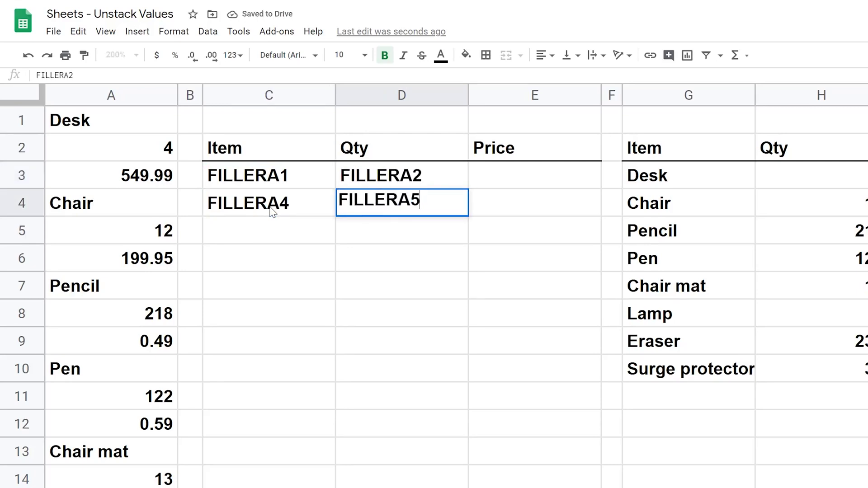
key(Return)
key(Up)
key(Up)
key(Right)
Enter FILLERA3 in E3 and FILLERA6 in E4.
text(FILLERA)
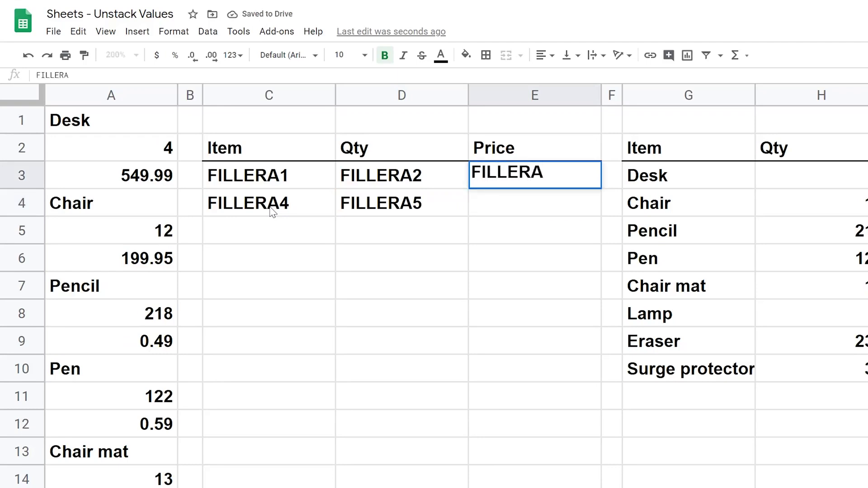
text(3)
key(Return)
text(FILLERA6)
key(Return)
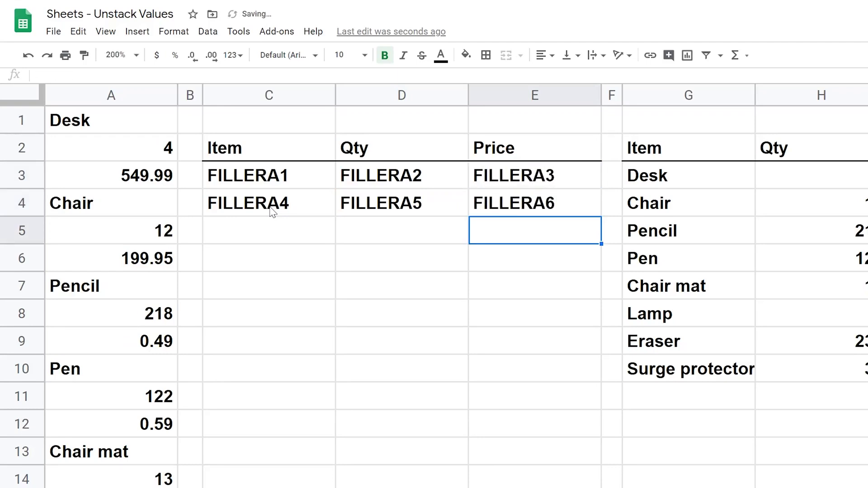
click(283, 175)
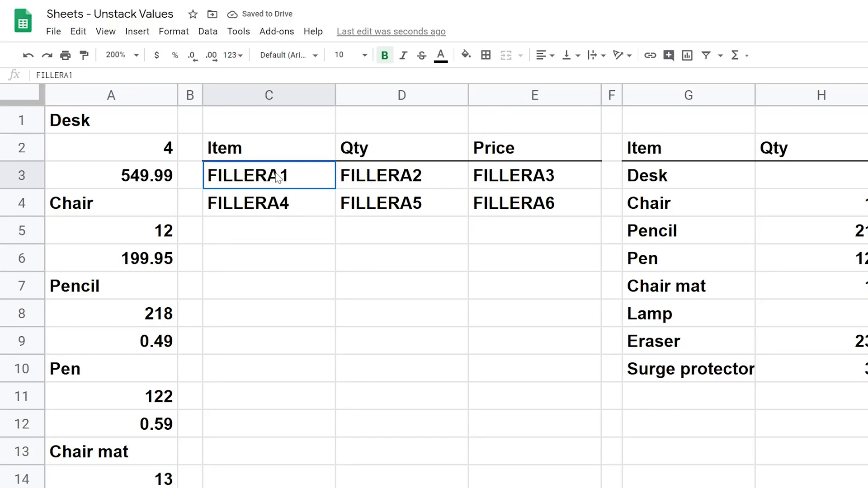
Fill the C3:E4 placeholders down to row 20 and select C3:E20.
drag(293, 177, 532, 199)
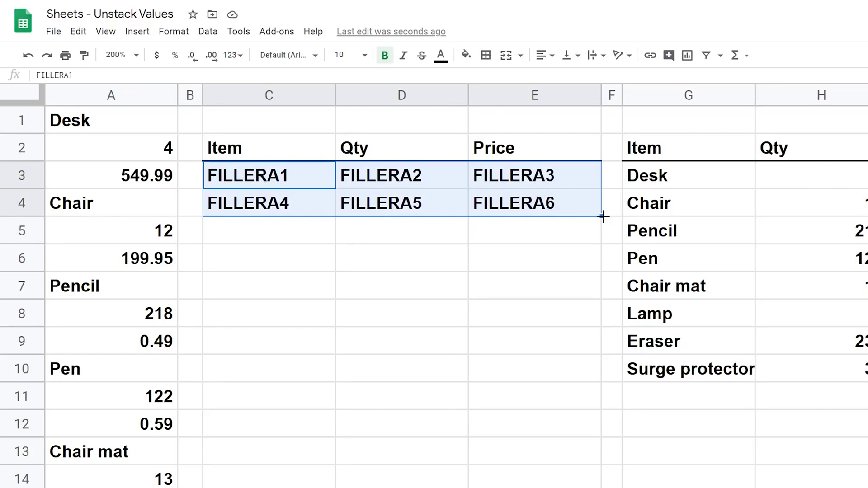
drag(603, 216, 596, 487)
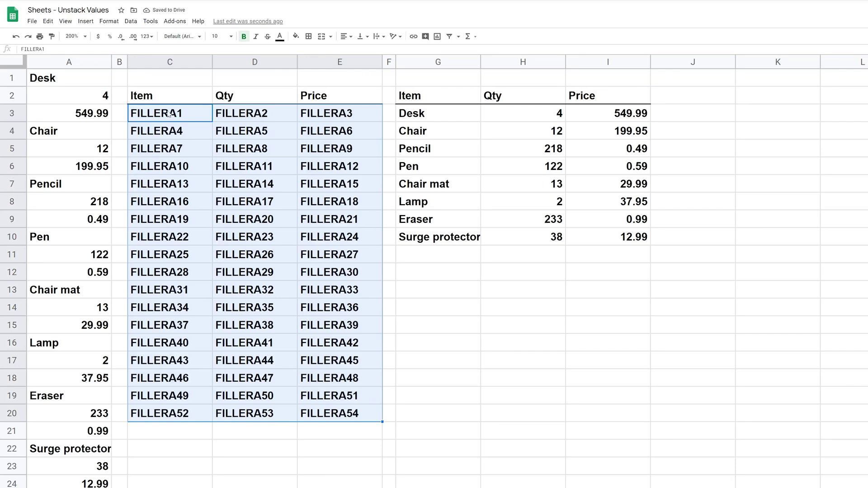
drag(187, 116, 332, 411)
Use Find and replace to replace all FILLER with = in C3:E20.
click(47, 21)
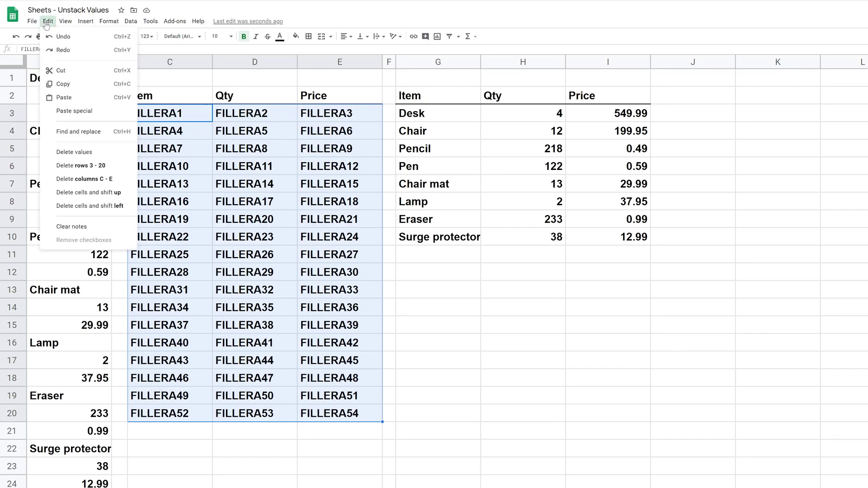
click(87, 141)
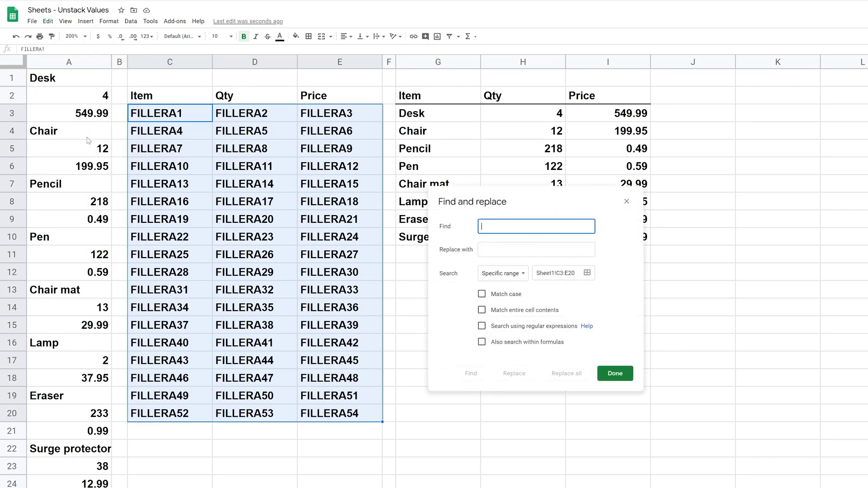
text(FILLER)
key(Tab)
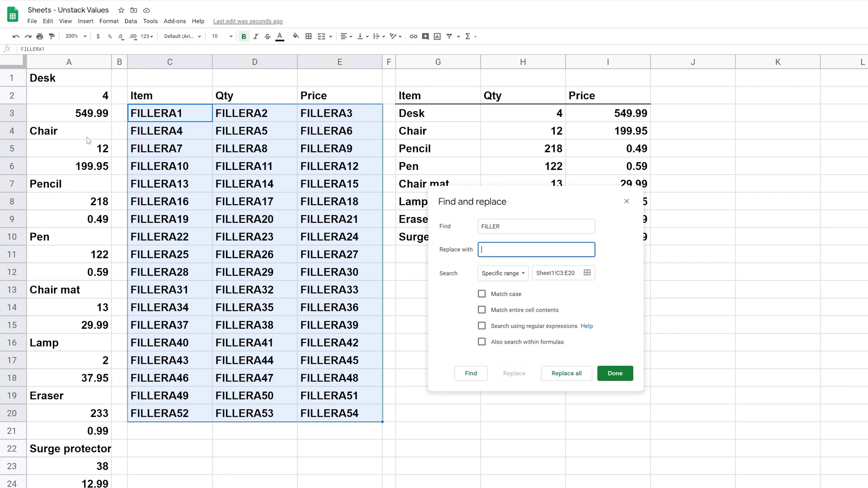
text(=)
click(556, 375)
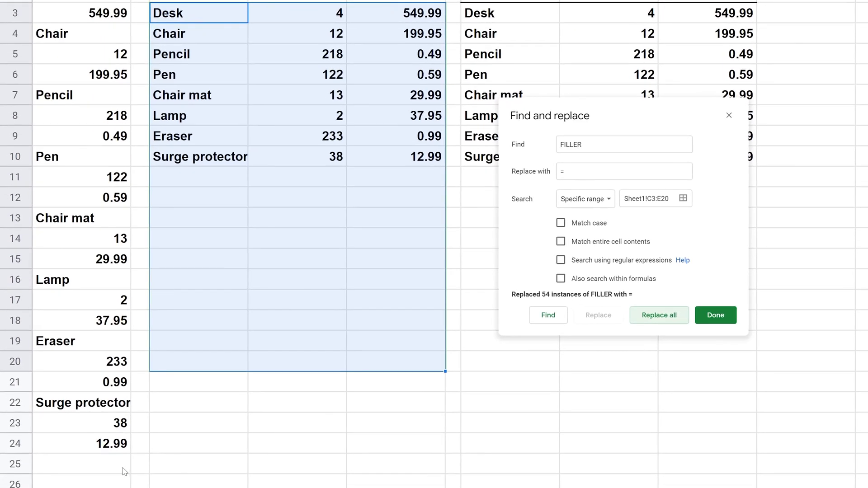
Add 'Table' in A25, confirm it shows in C11, and close Find and replace.
click(104, 487)
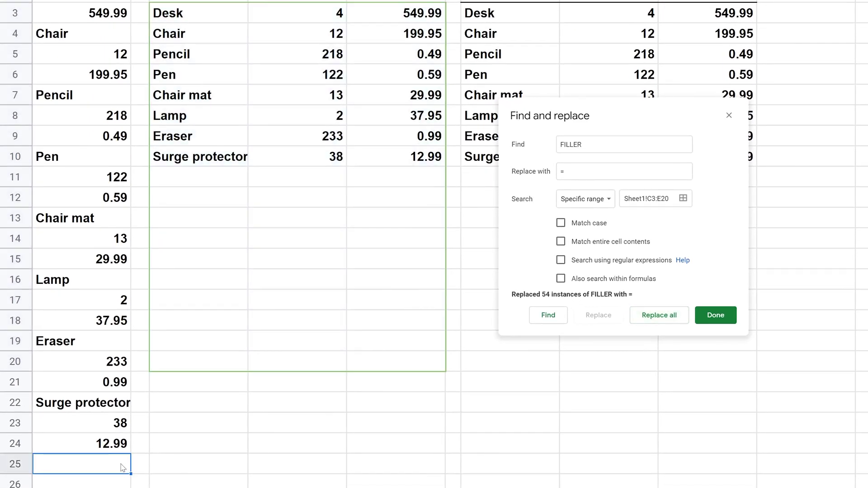
text(Table)
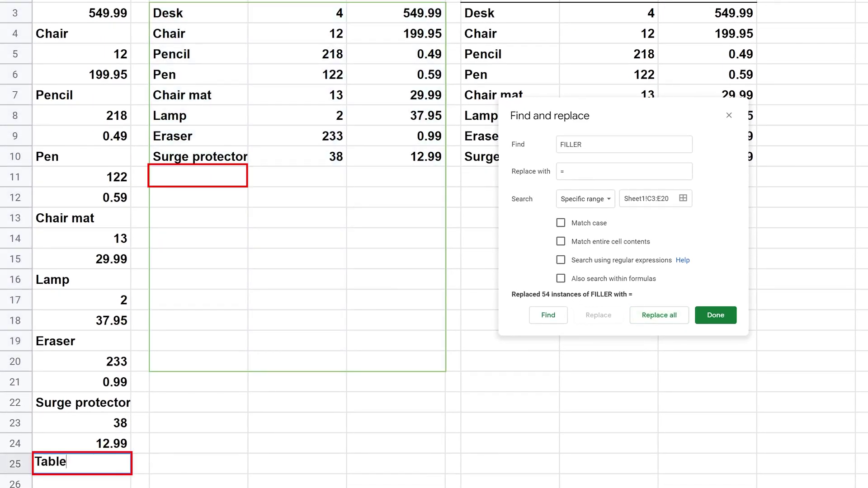
key(Return)
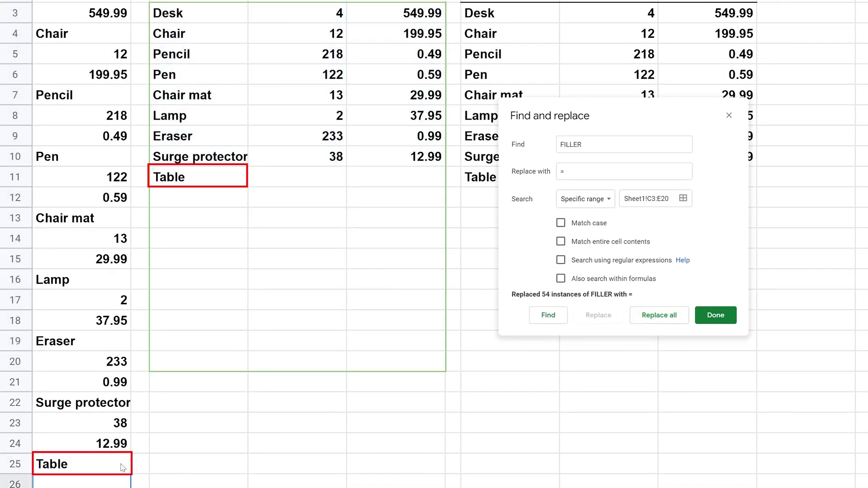
click(212, 174)
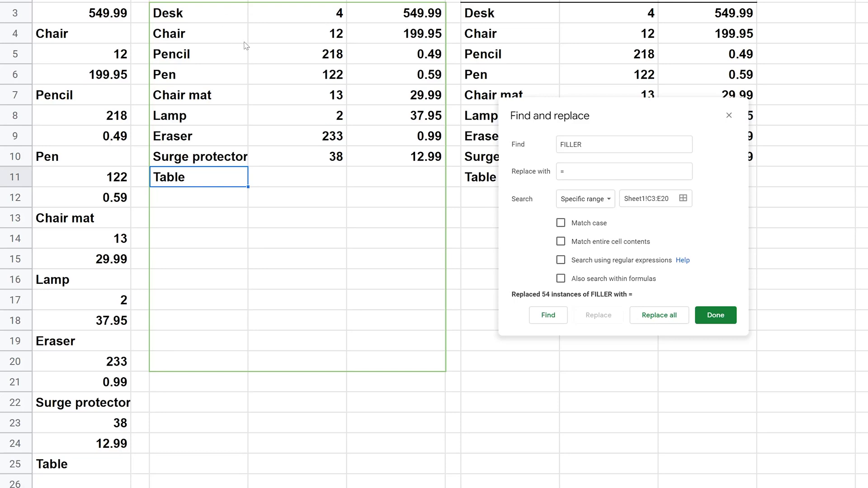
click(723, 315)
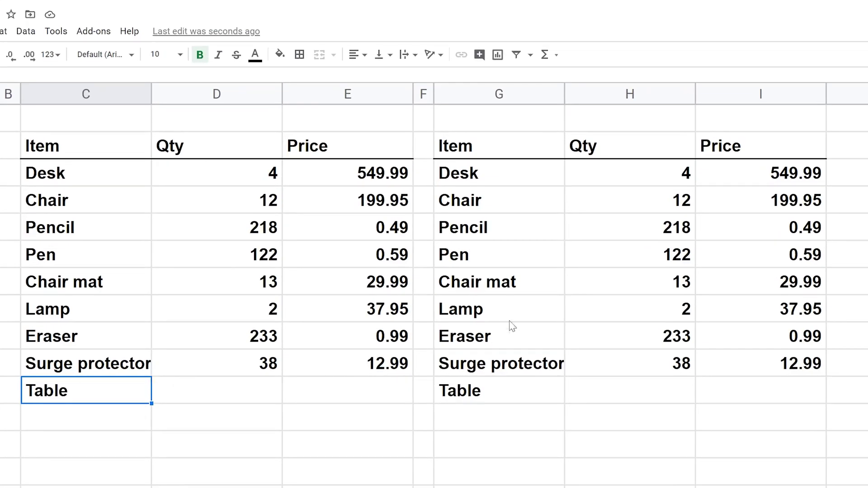
Hide columns C through F.
click(538, 289)
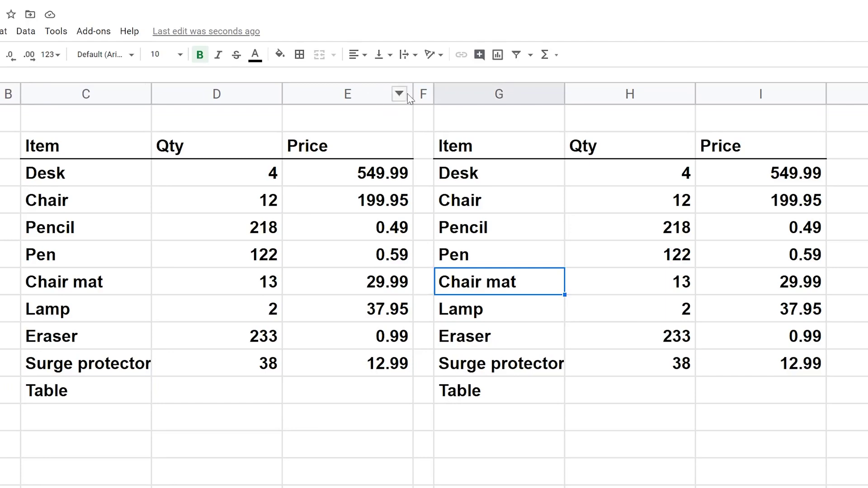
drag(425, 96, 110, 92)
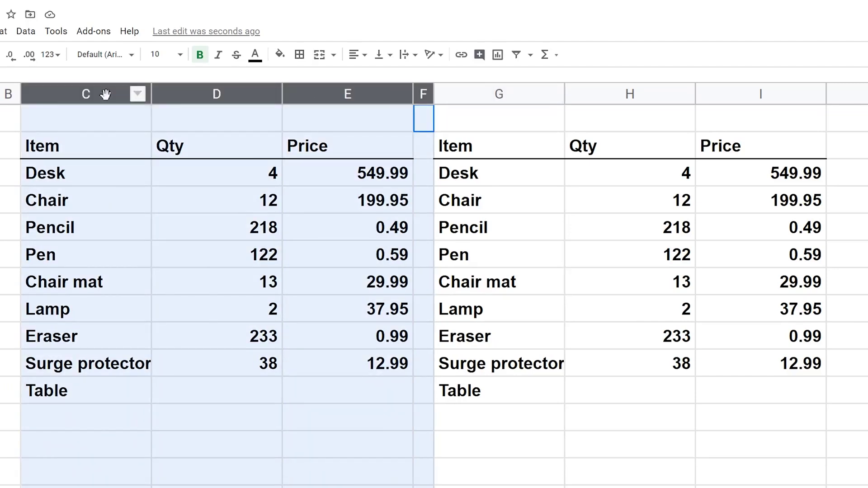
right_click(93, 92)
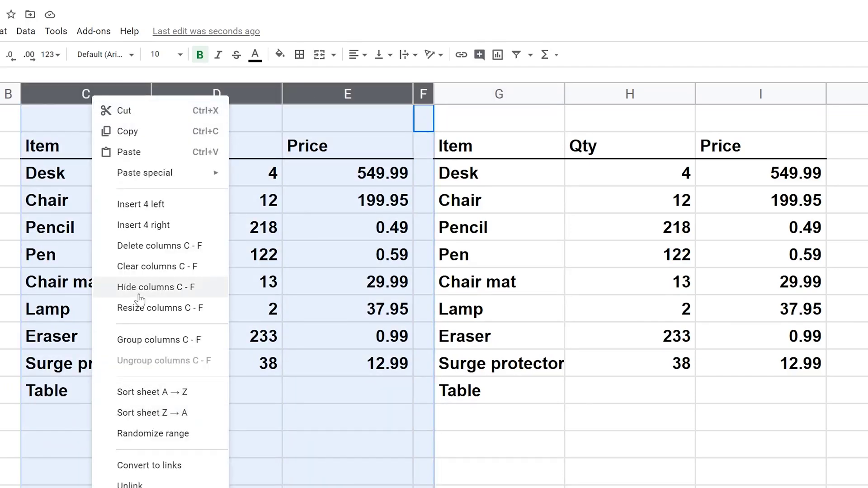
click(136, 290)
Check the FILTER table's items, deleting then restoring the Table entry in G11.
click(99, 199)
drag(374, 387, 68, 227)
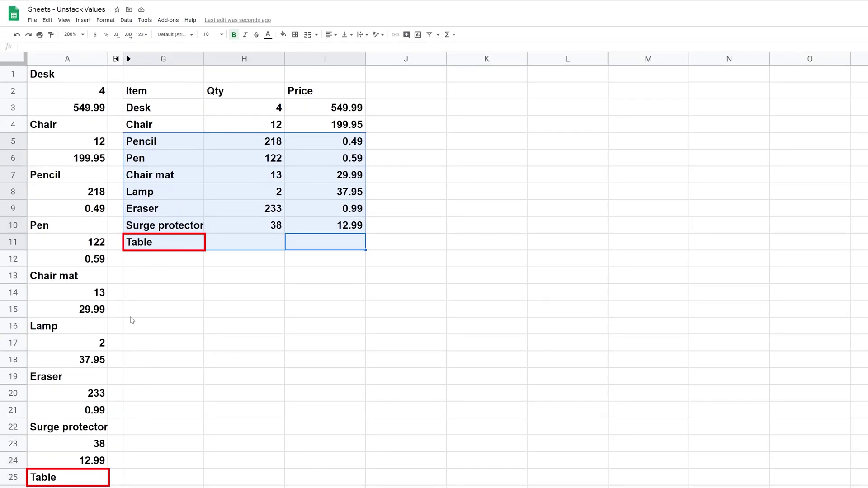
click(171, 266)
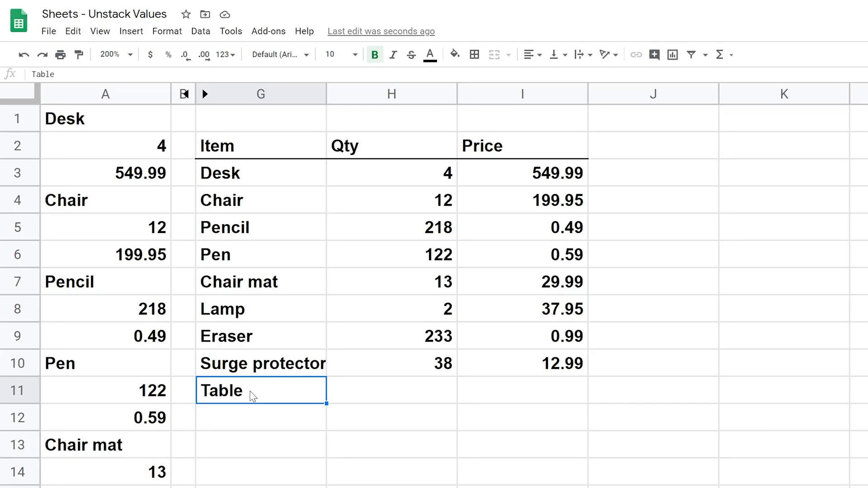
key(Delete)
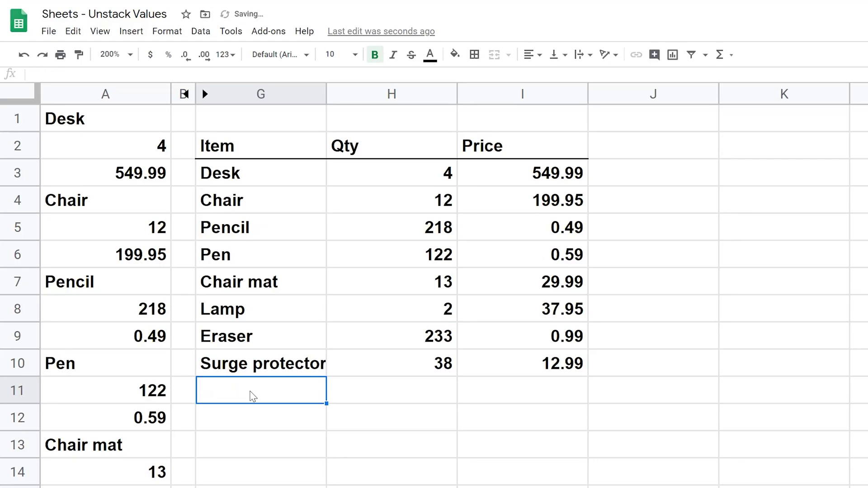
key(ctrl+z)
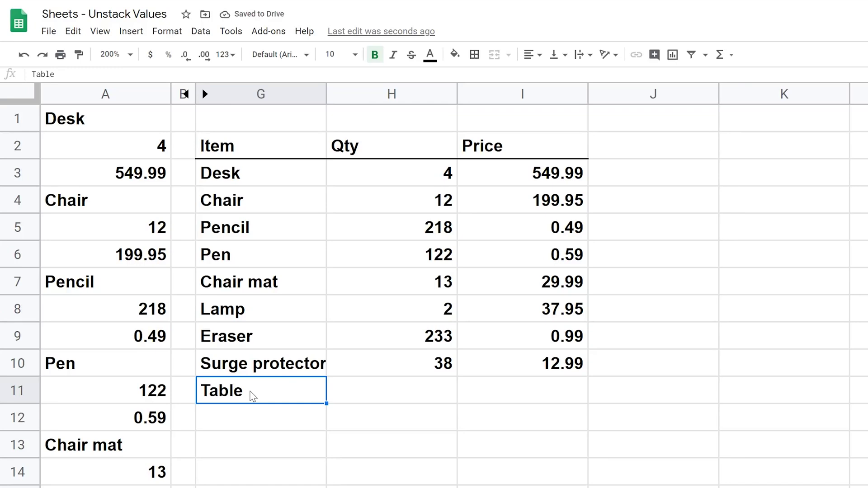
View the Item, Qty and Price formulas in G3, H3 and I3 without changing them.
key(Up)
key(Up)
key(Up)
key(Up)
key(Up)
key(Up)
key(Up)
key(Up)
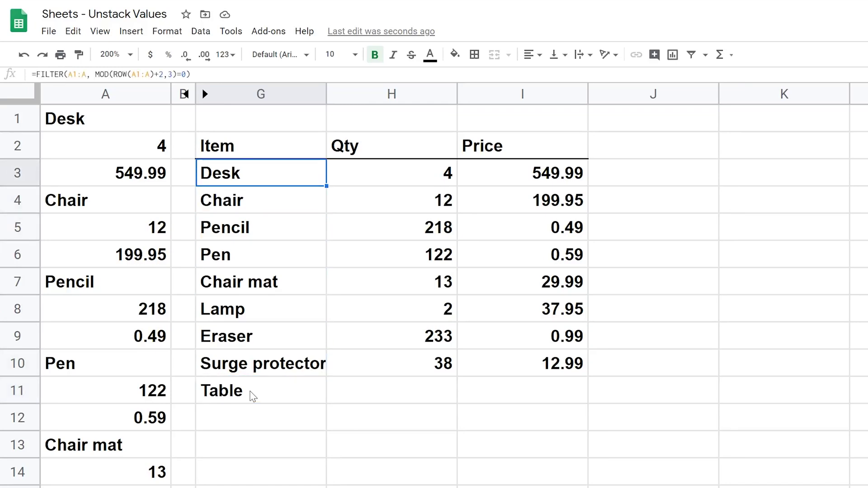
key(F2)
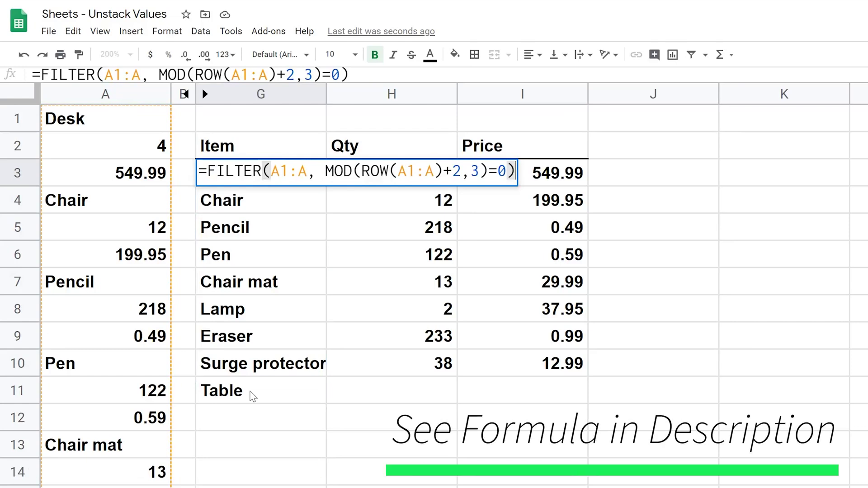
key(Escape)
key(Right)
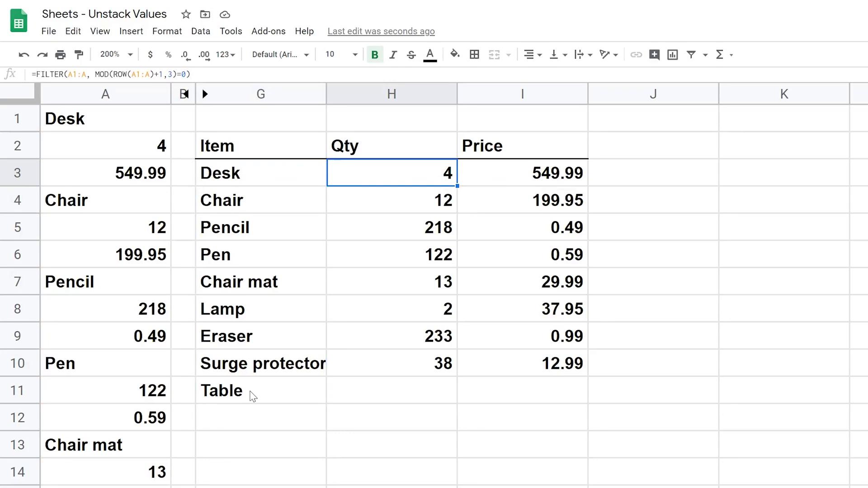
key(F2)
key(Escape)
key(Right)
key(F2)
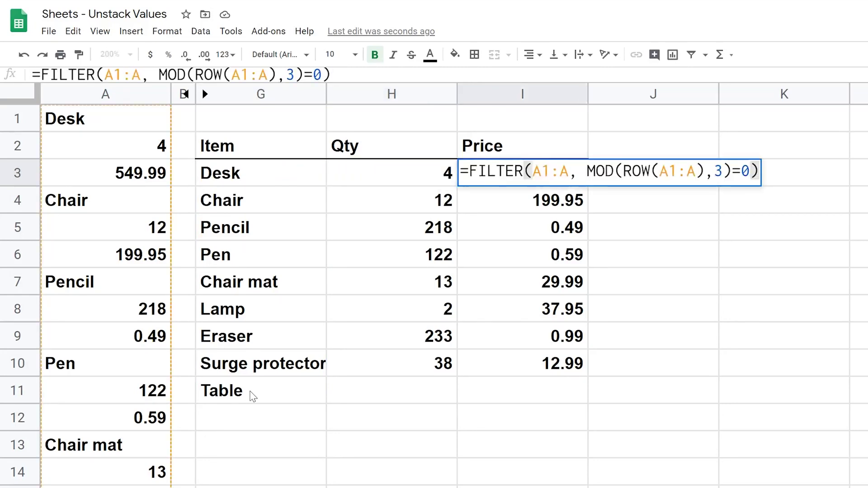
key(Escape)
Reopen G3's =FILTER(A1:A, MOD(ROW(A1:A)+2,3)=0) formula and examine its A1:A reference.
key(Left)
key(Left)
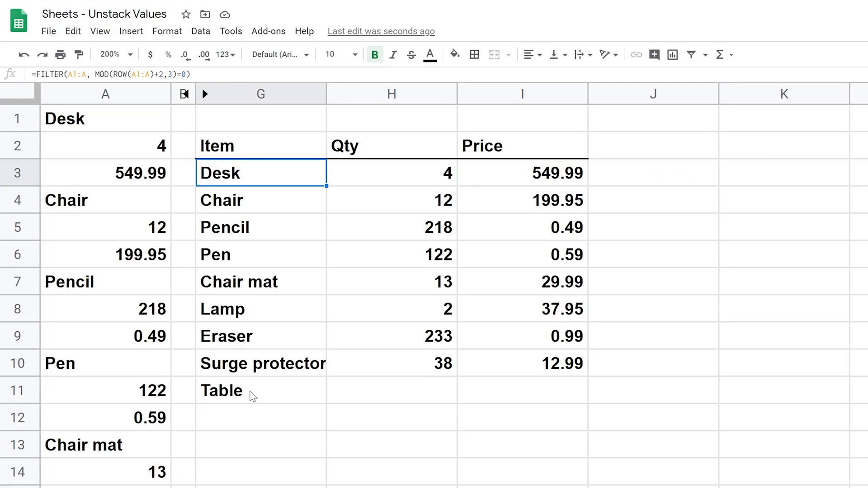
key(F2)
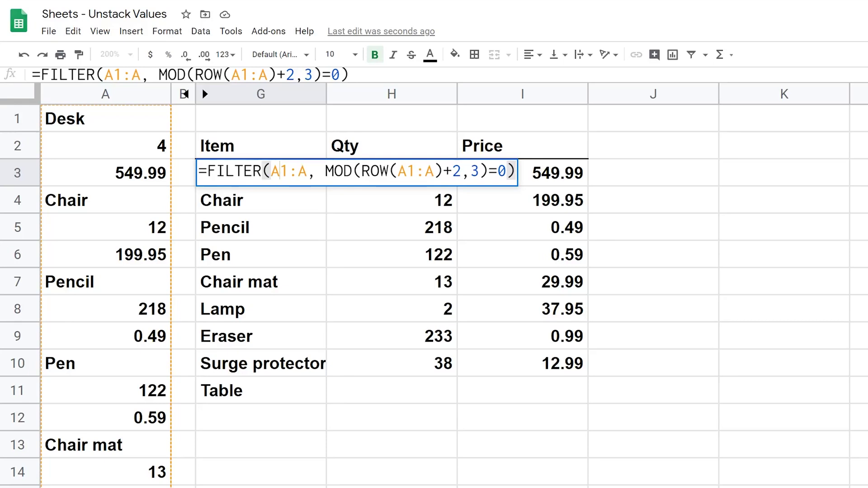
key(shift+Right)
click(307, 171)
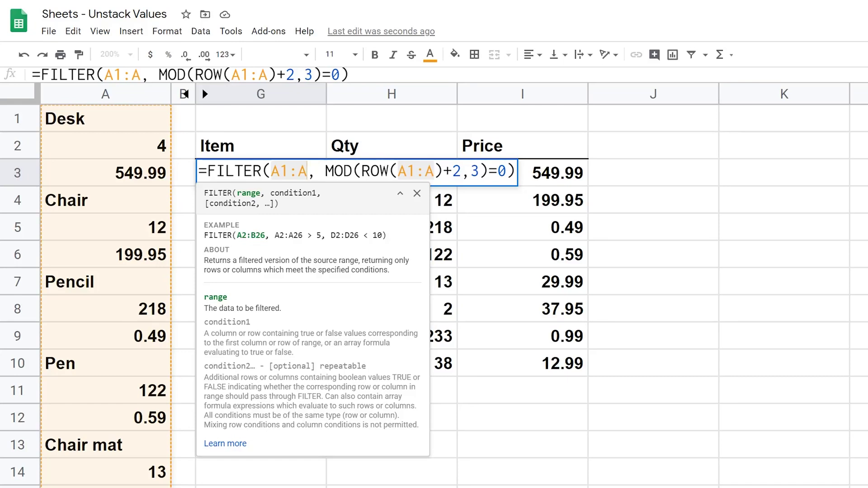
key(Return)
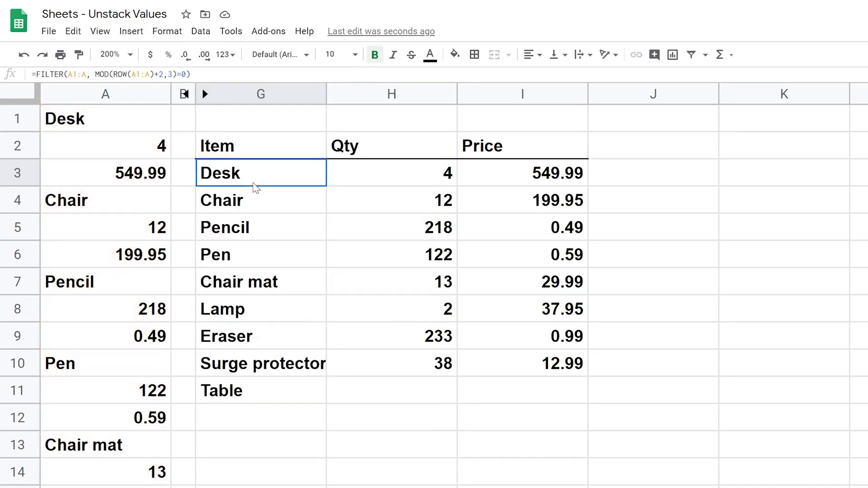
drag(256, 186, 256, 389)
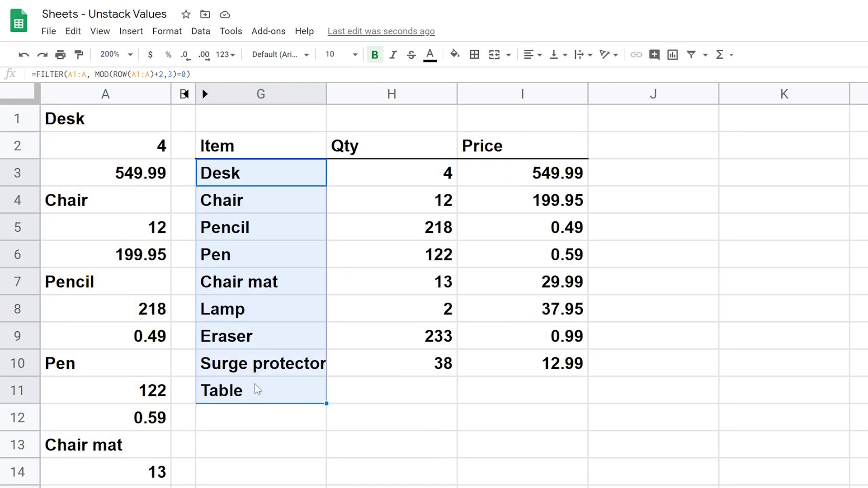
click(244, 182)
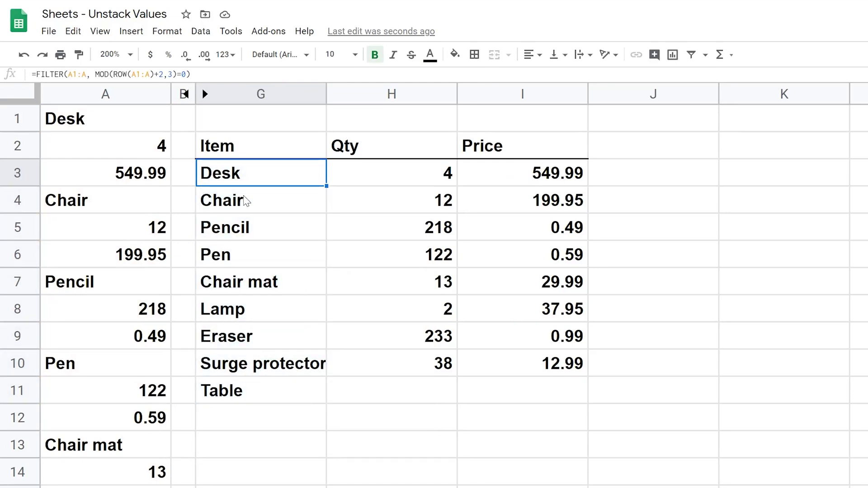
click(244, 200)
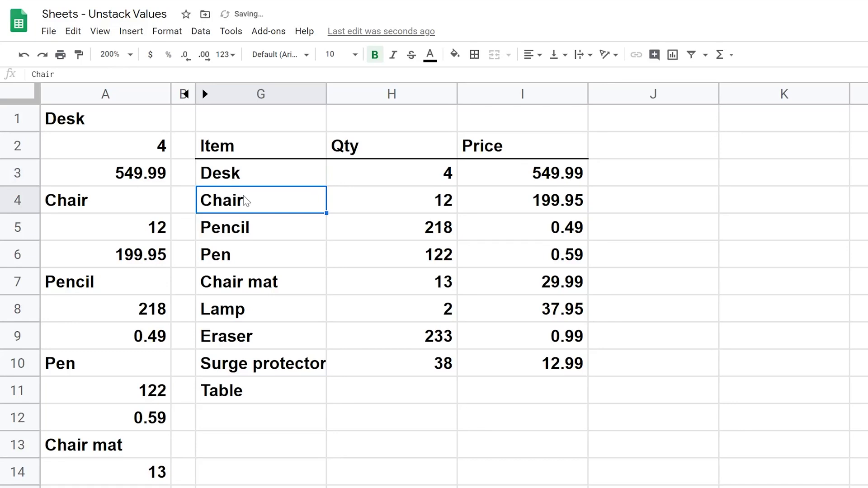
click(248, 180)
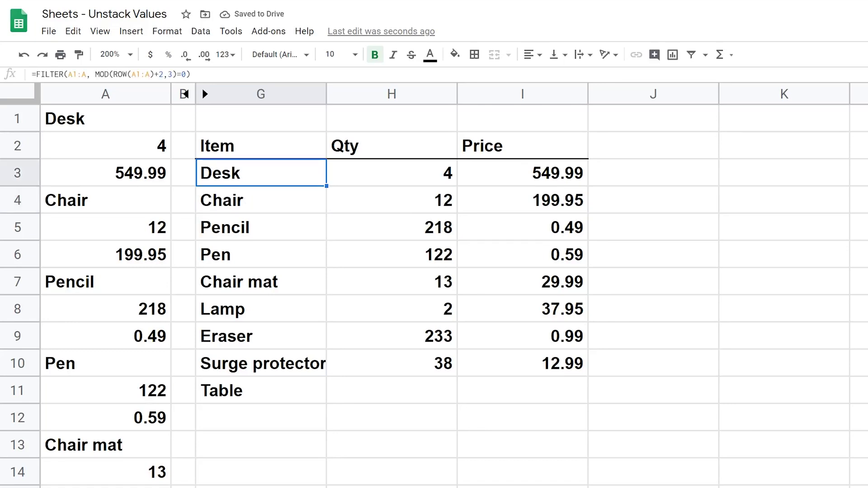
key(Return)
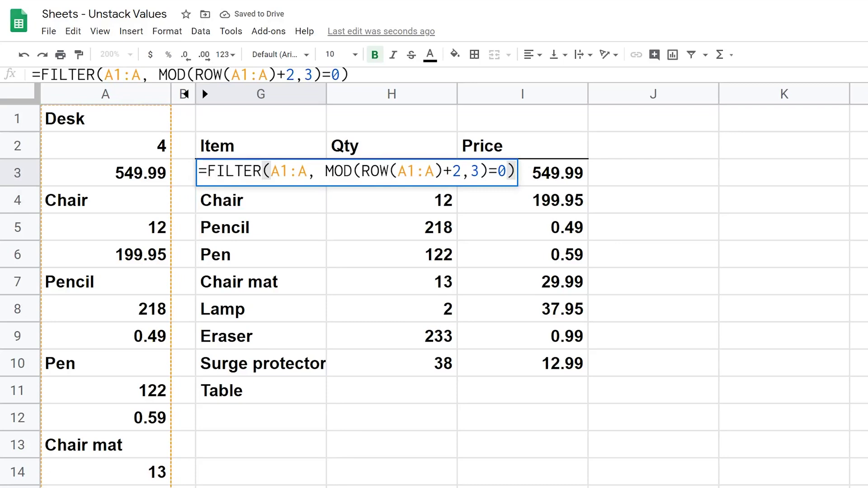
click(244, 171)
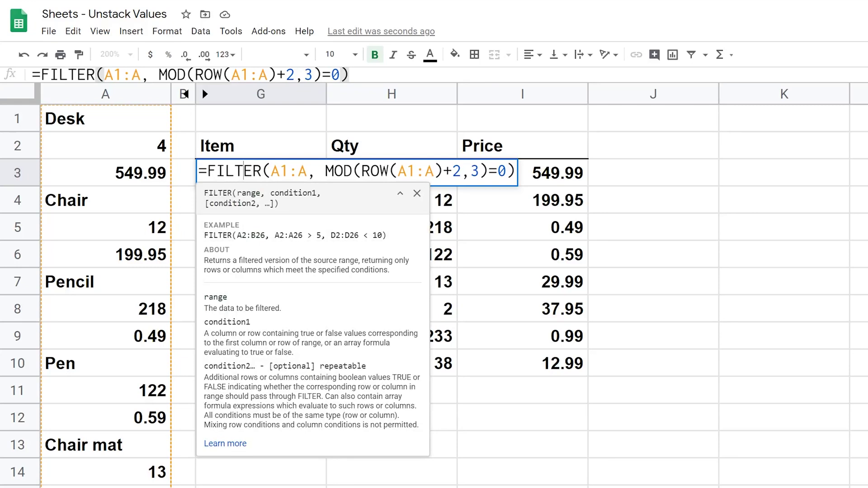
click(279, 171)
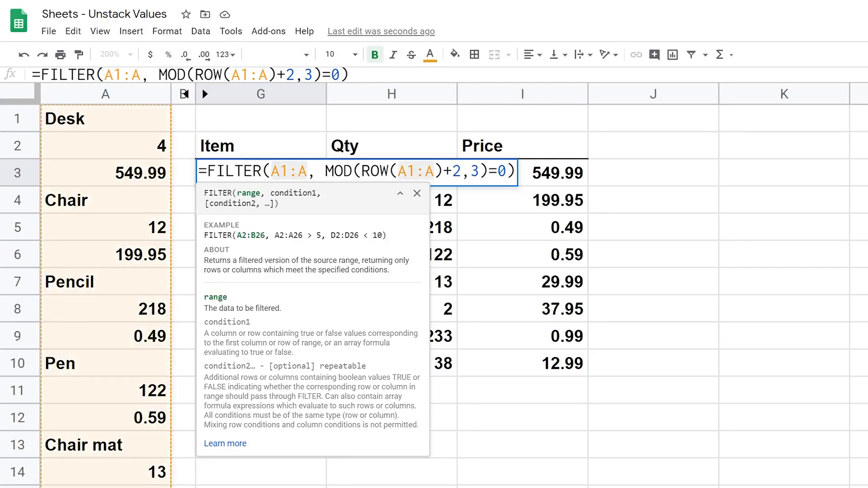
click(343, 171)
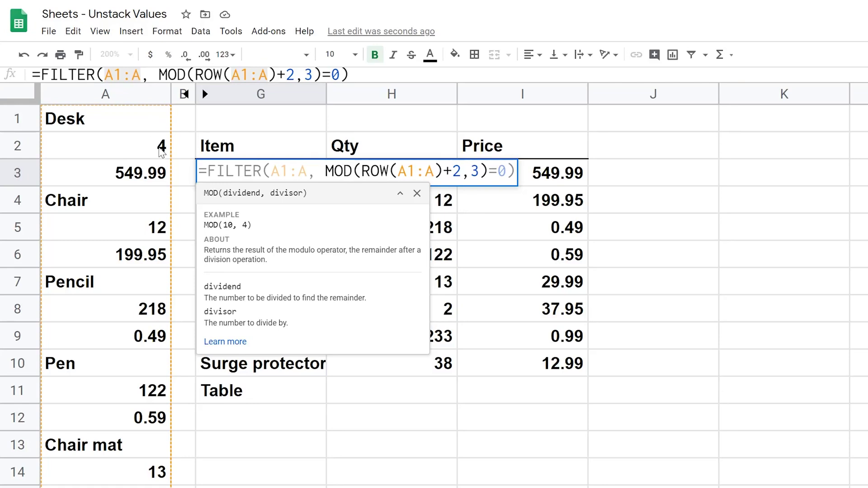
Close the Item formula and inspect the +1 offset in the Qty formula in H3.
double_click(457, 171)
key(Escape)
click(413, 177)
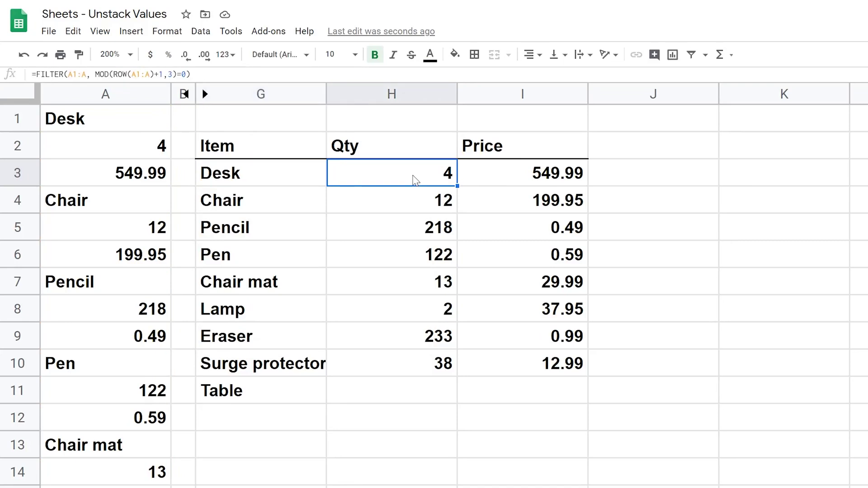
key(Return)
double_click(587, 172)
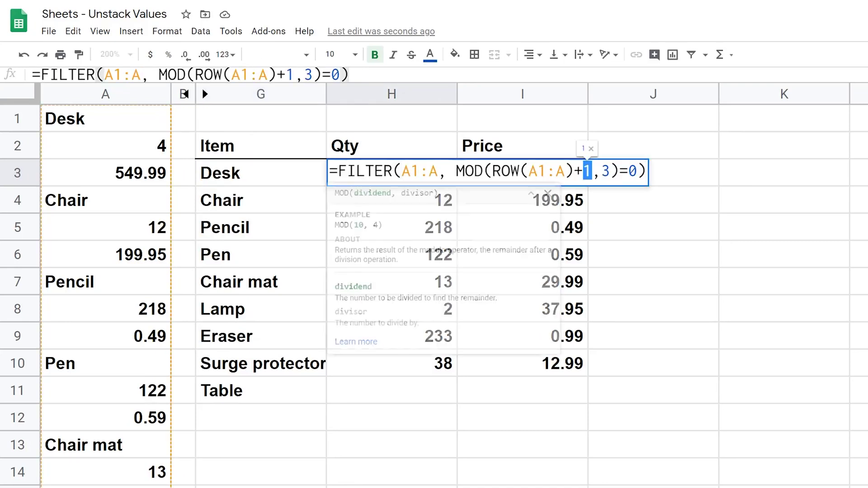
key(Escape)
Review the Price formula's MOD and ROW parts, divisor 3 and remainder 0, then close it unchanged.
click(488, 175)
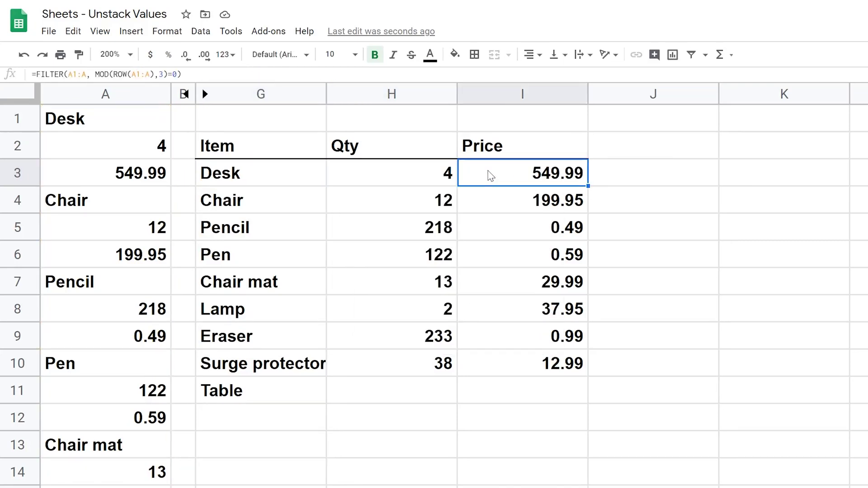
key(Return)
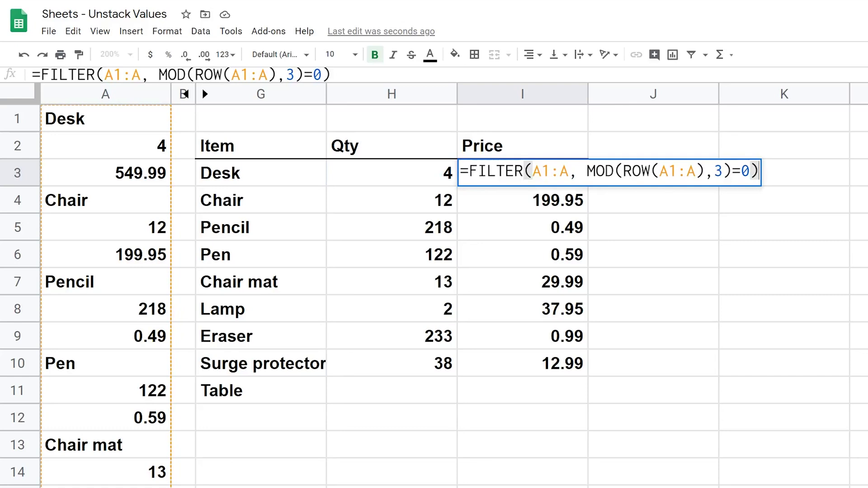
double_click(745, 171)
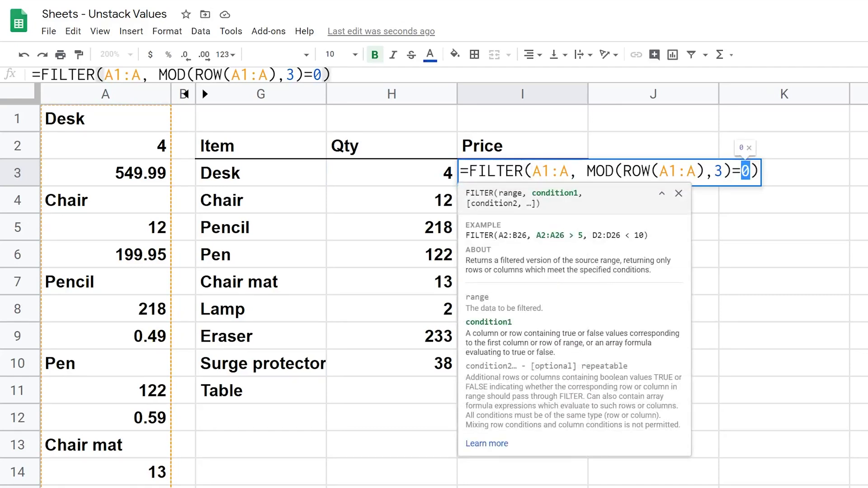
click(605, 171)
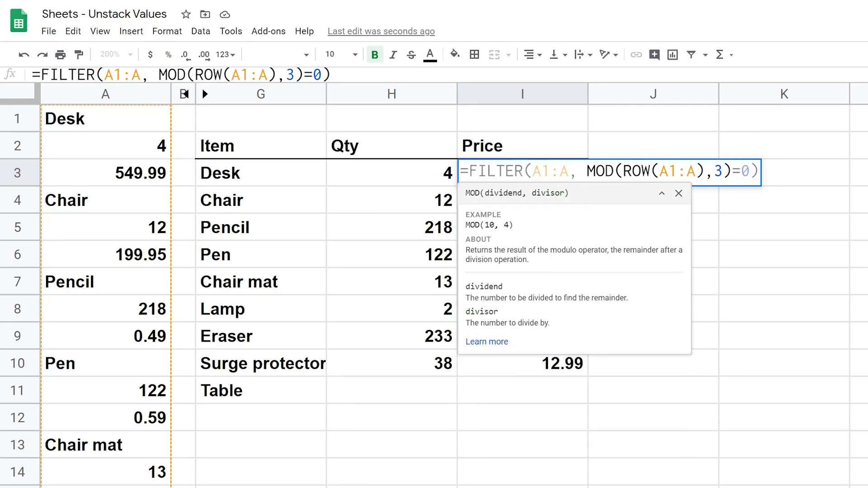
click(632, 171)
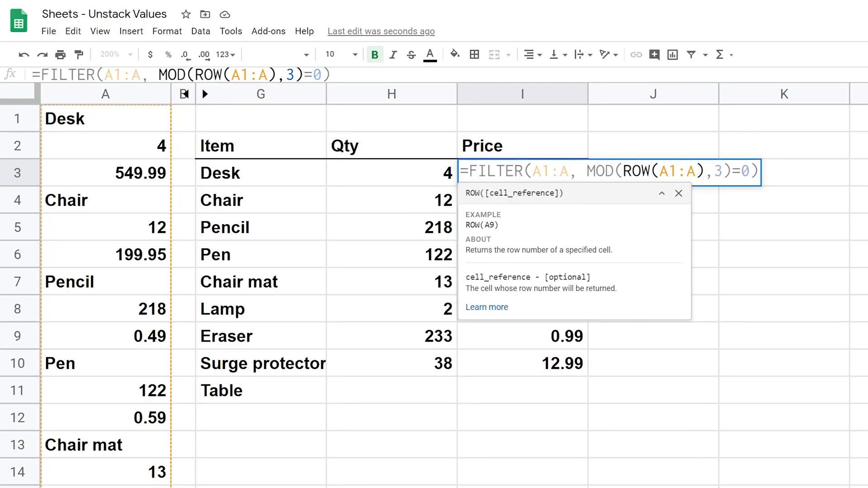
double_click(718, 171)
double_click(745, 171)
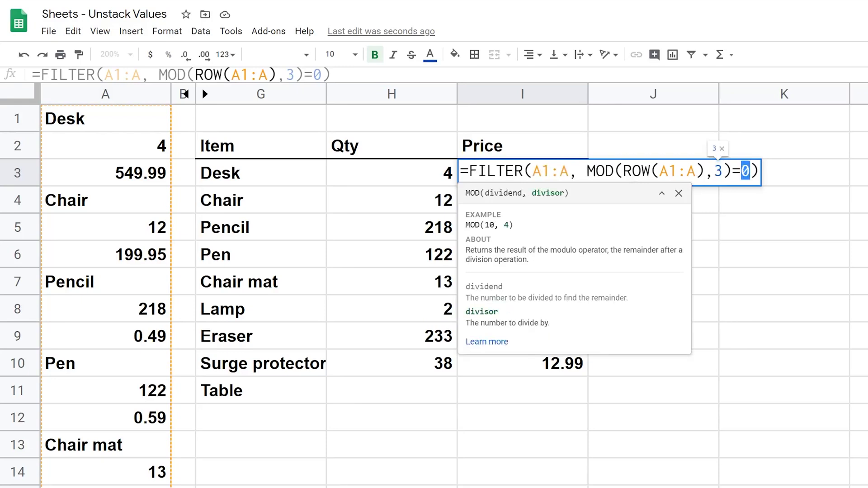
key(Escape)
click(270, 180)
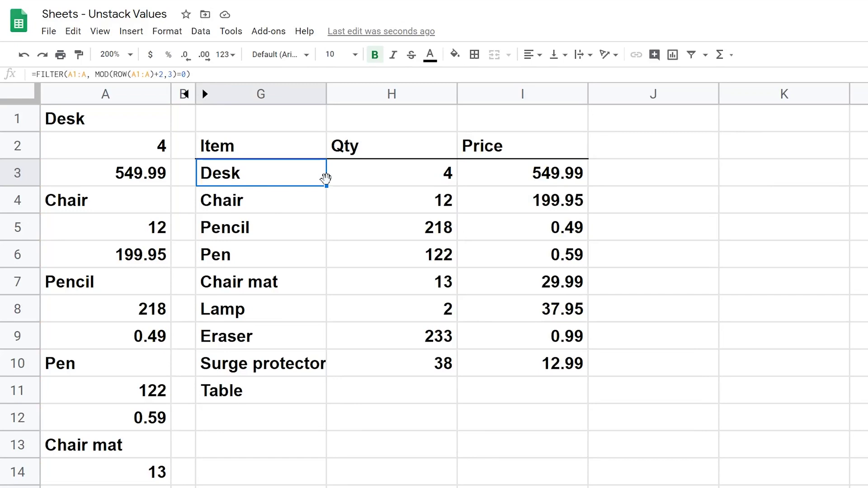
Enter 7 in A26 below Table so the Table row's Qty becomes 7.
drag(284, 177, 288, 487)
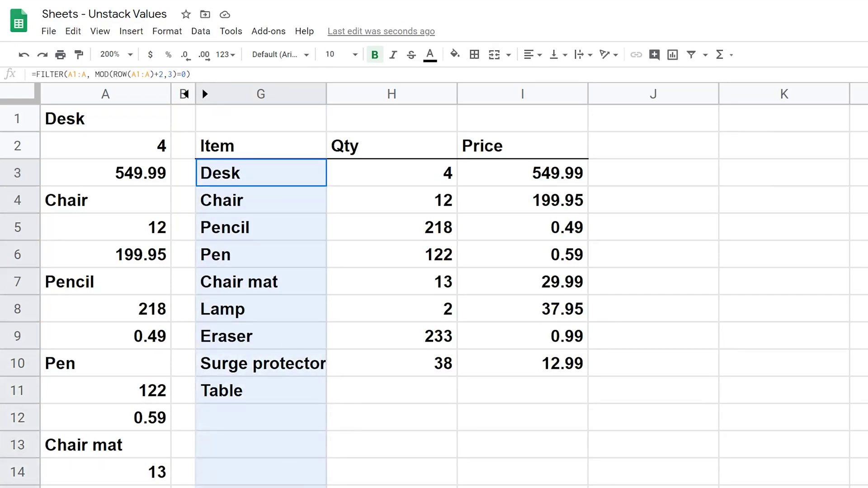
click(382, 404)
click(70, 442)
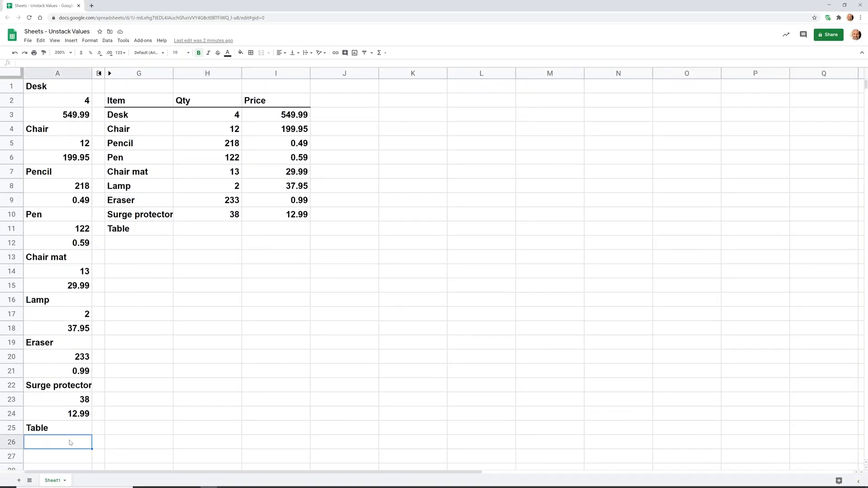
text(7)
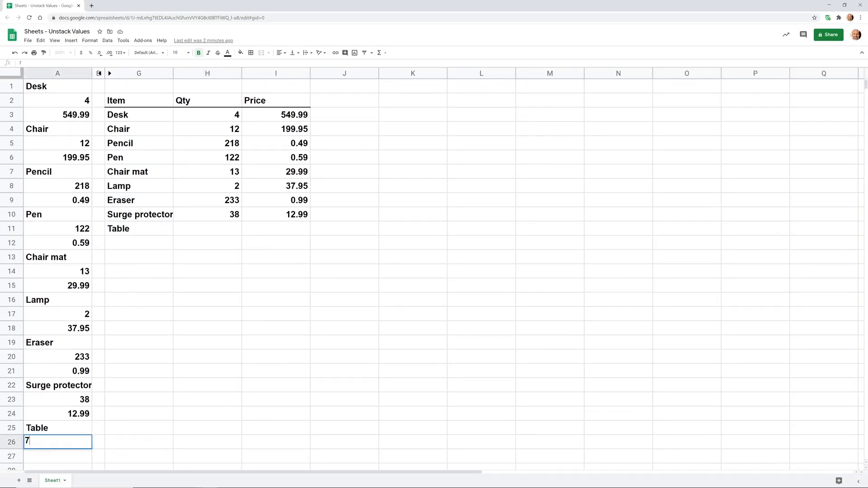
key(Return)
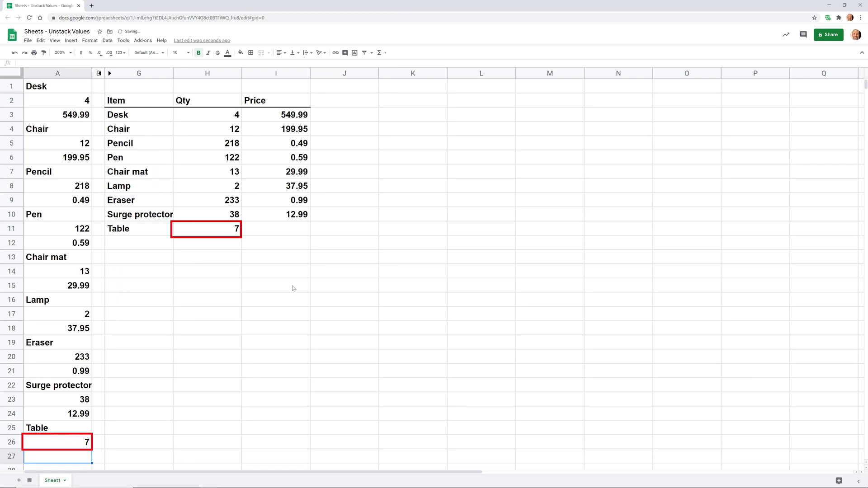